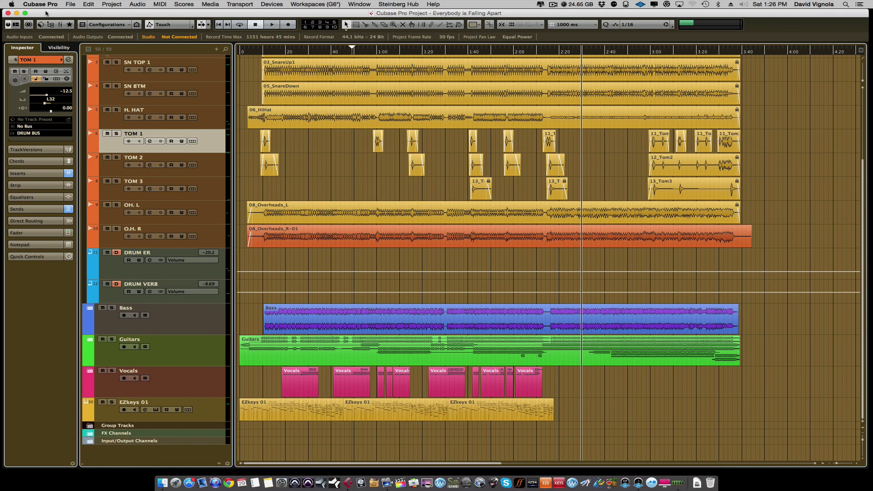
Start a project backup and choose the Desktop as its destination.
click(71, 5)
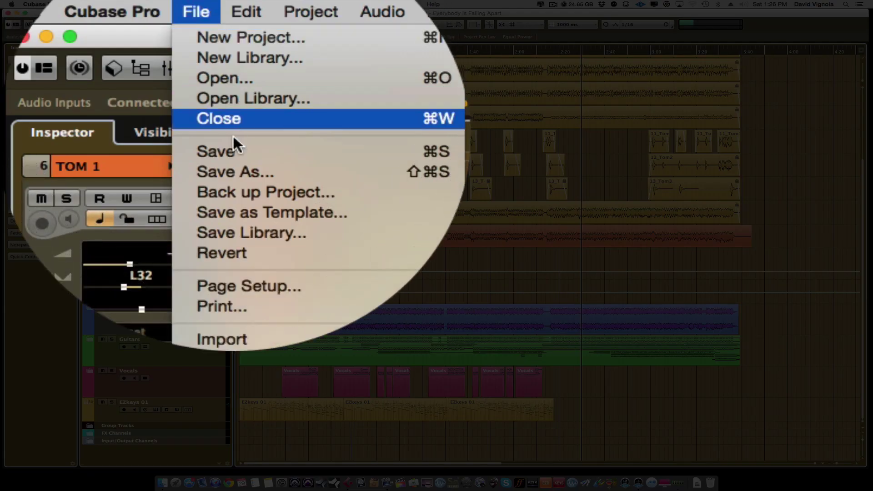
click(230, 190)
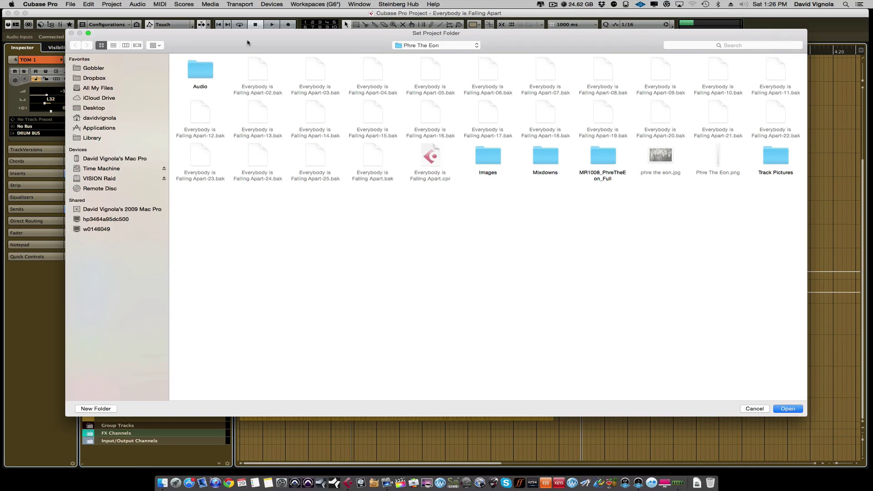
click(96, 109)
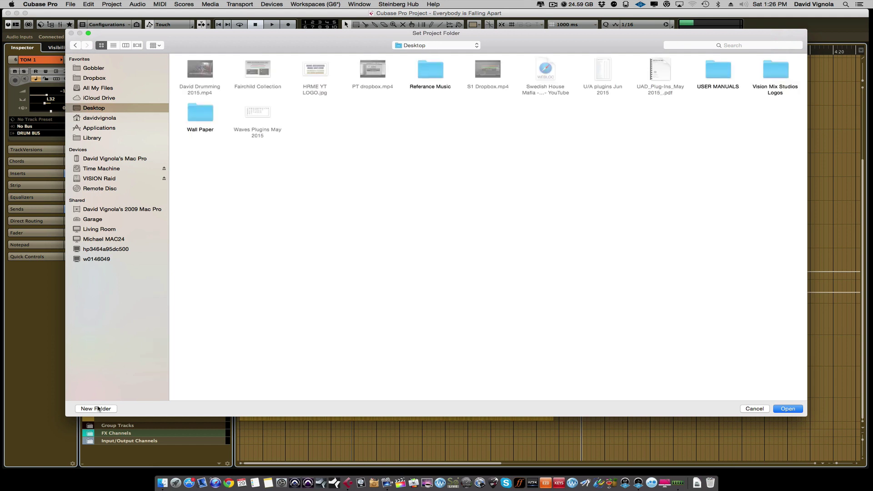
Create a new Desktop folder named 'artist name_song title_120BPM' and enter it.
click(96, 408)
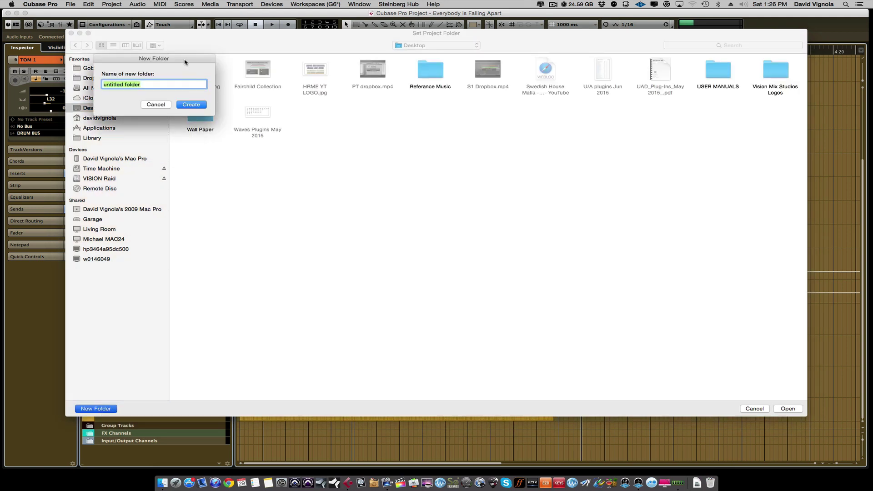
drag(184, 64, 412, 132)
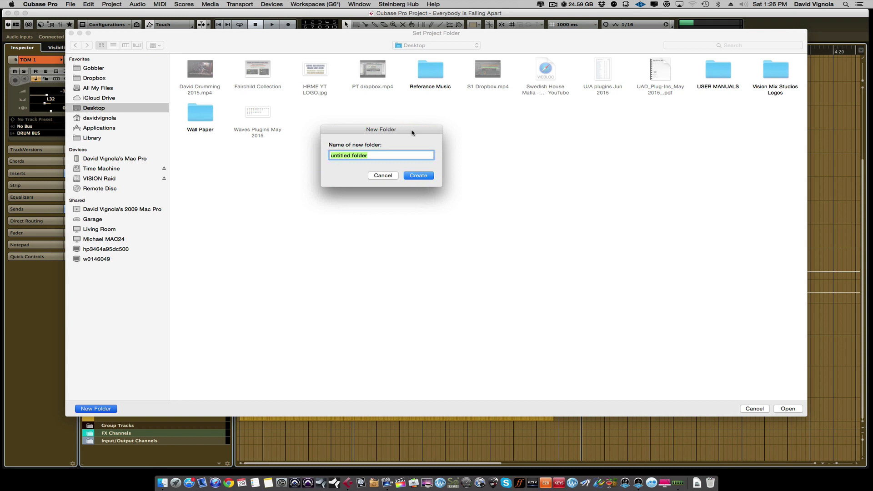
key(BackSpace)
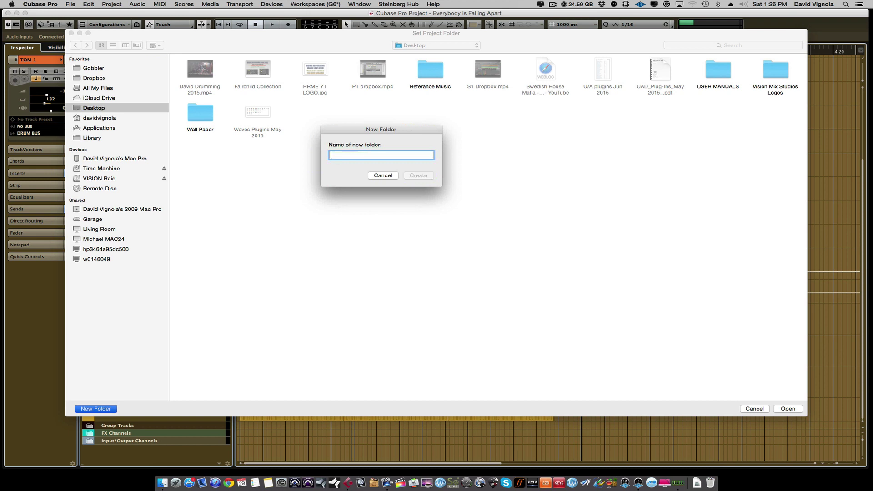
text(artist name_song t)
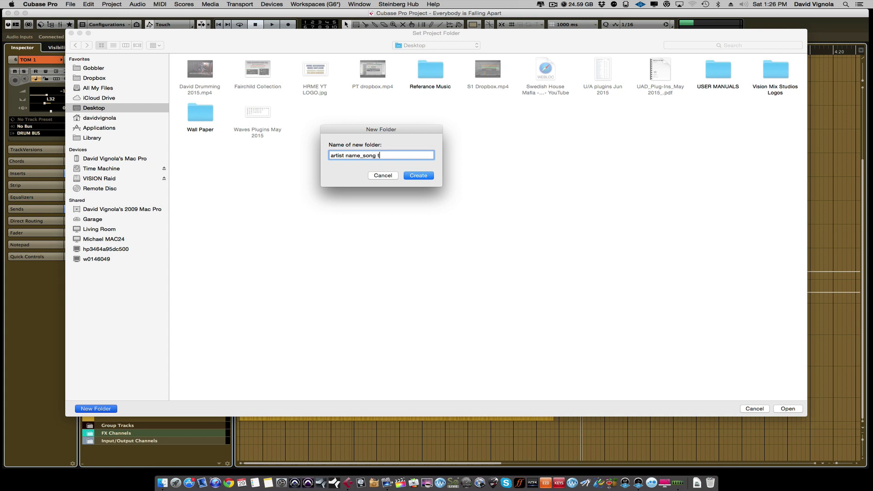
text(itle_120BPM)
click(419, 177)
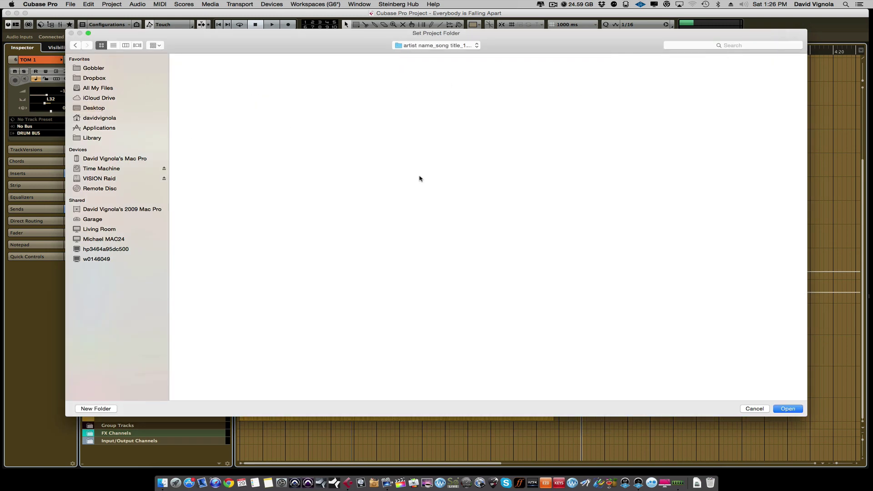
Use the new folder as the backup target and name the project 'artist name_song title_120bpm'.
click(785, 410)
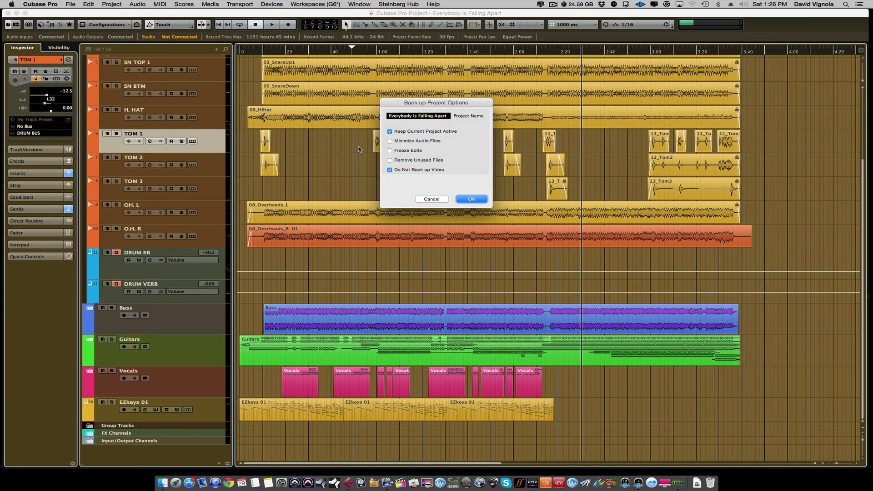
drag(403, 103, 393, 103)
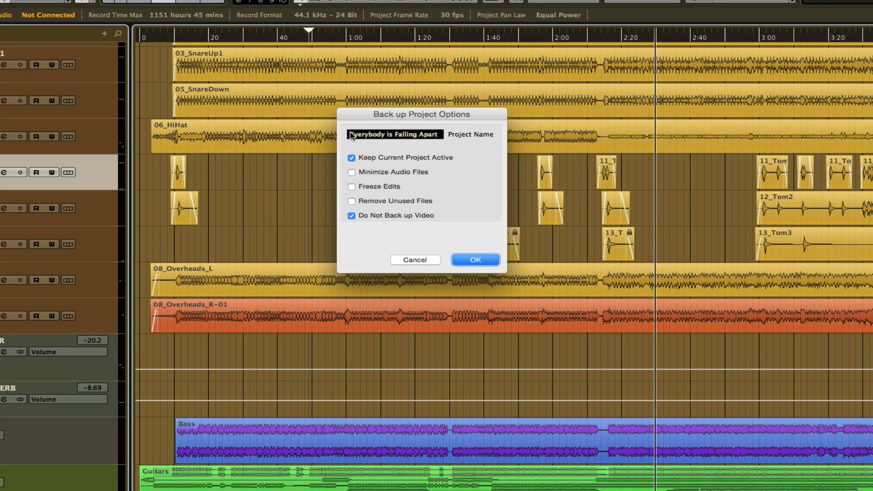
click(439, 136)
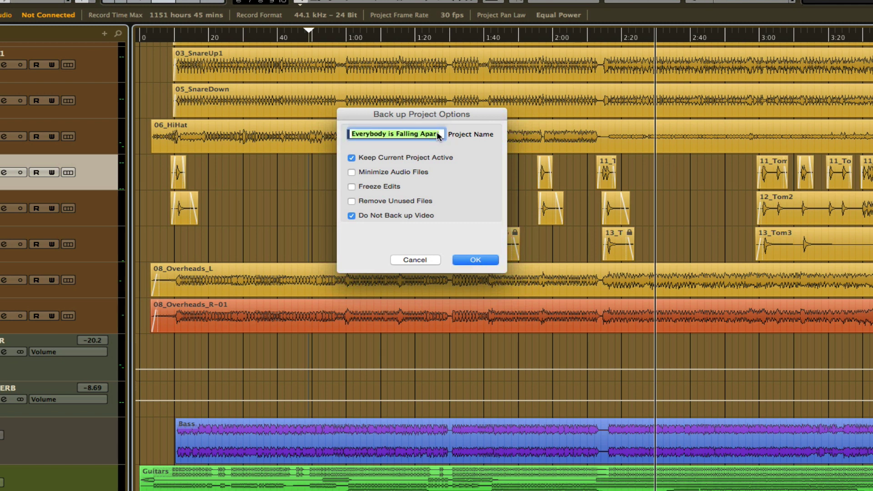
key(BackSpace)
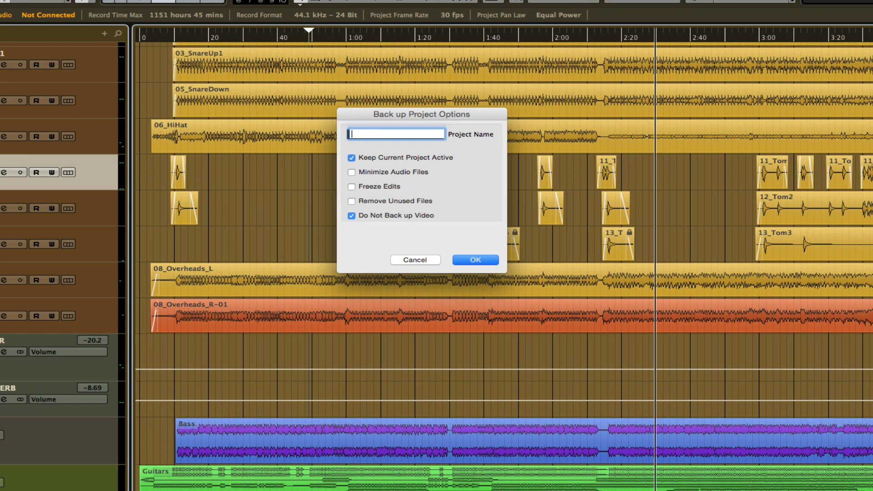
text(artist name)
key(BackSpace)
text(_song tiot)
key(BackSpace)
key(BackSpace)
text(tle_120bpm)
Uncheck Keep Current Project Active and Do Not Back up Video, then run the backup.
click(351, 158)
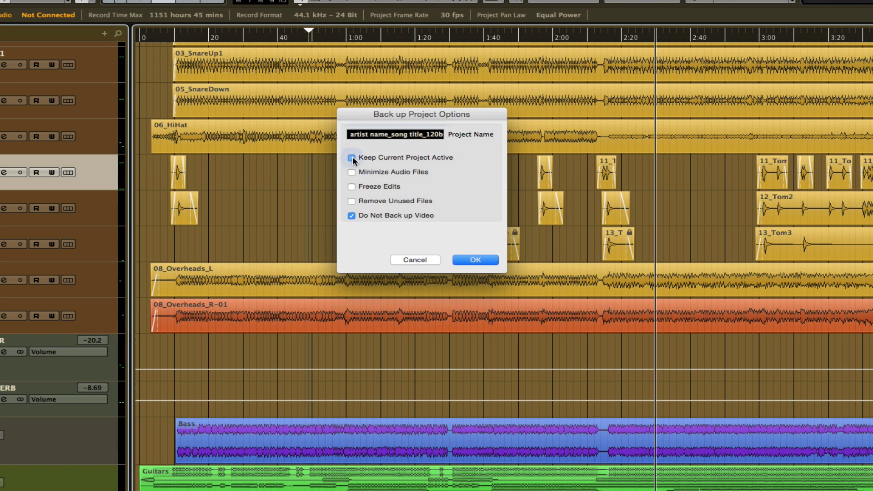
click(351, 216)
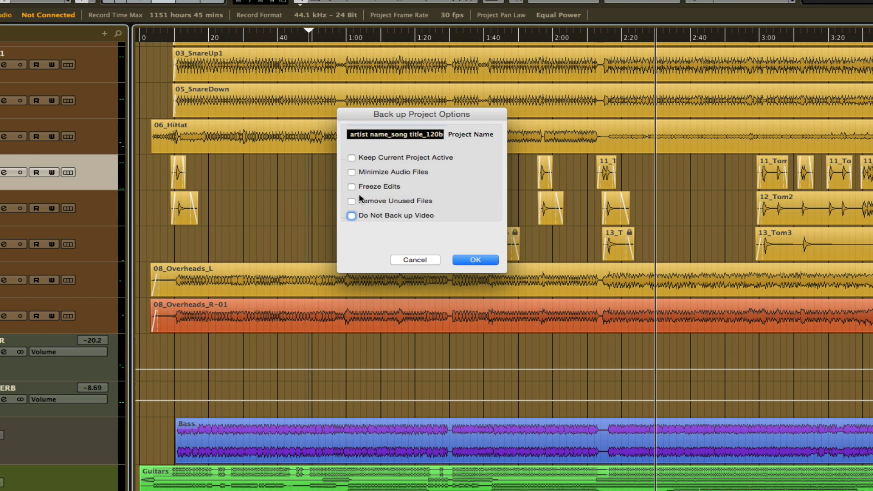
click(475, 260)
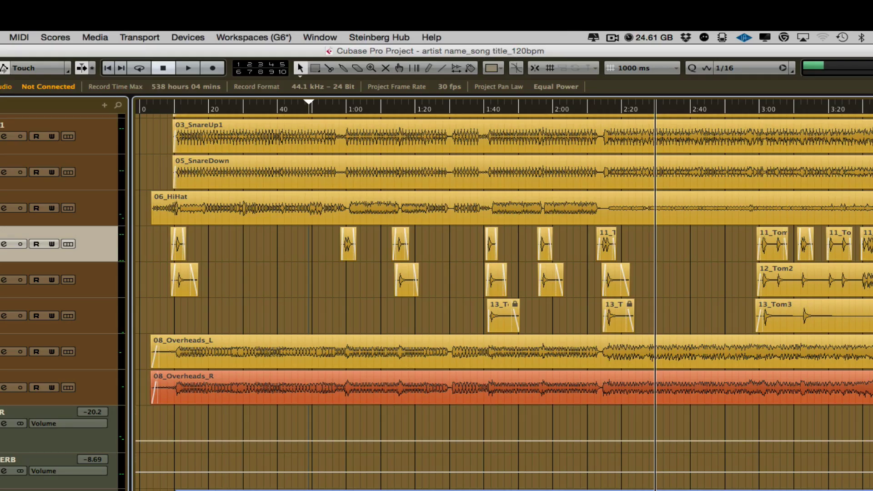
Close the current Cubase project and open the backup folder in Finder.
click(71, 4)
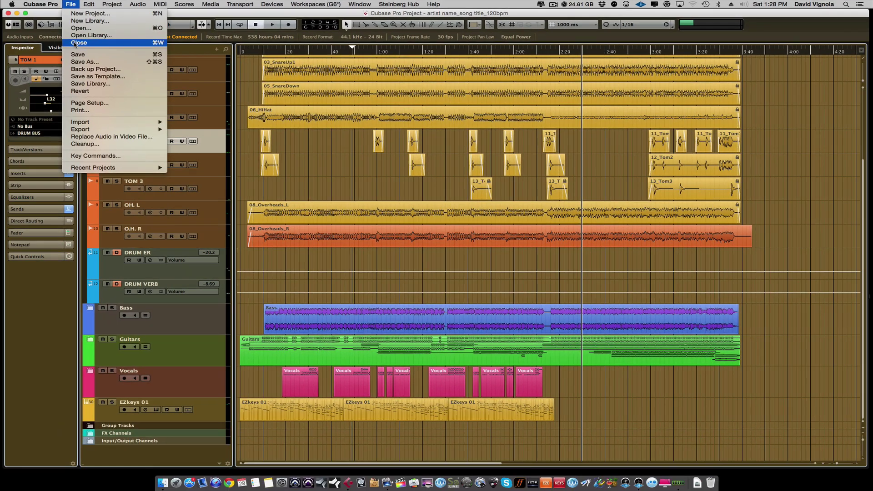
click(75, 45)
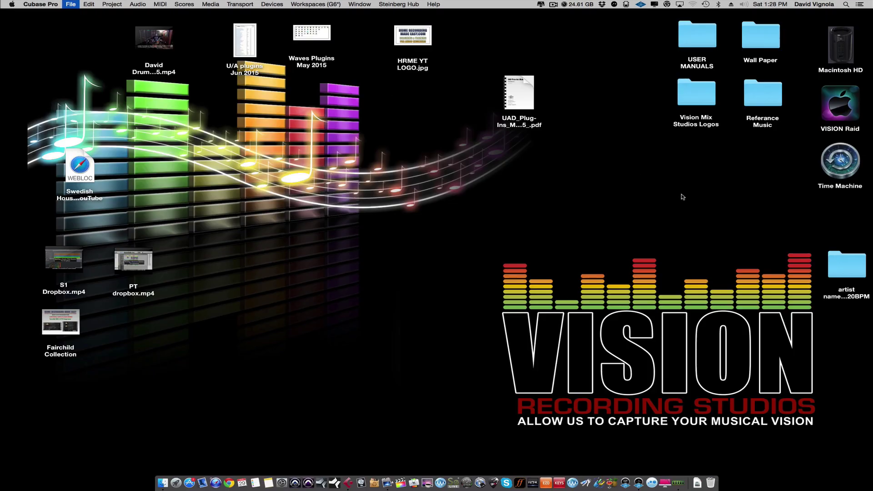
drag(846, 262, 402, 250)
double_click(402, 250)
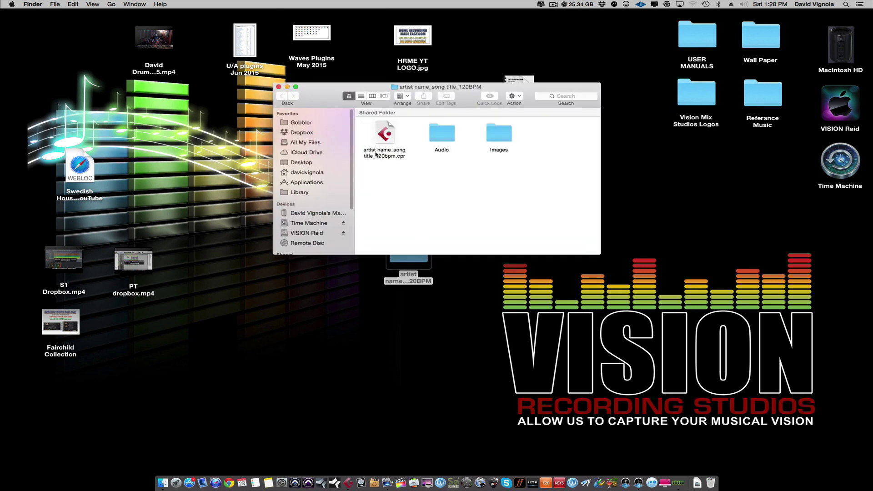
Inspect the Audio and Images folders, then open the backed-up .cpr project in Cubase.
double_click(441, 136)
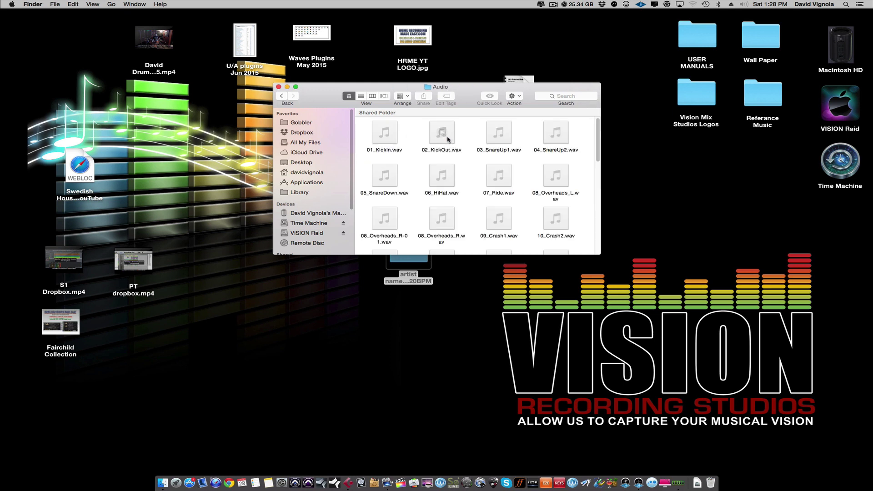
drag(598, 252, 691, 388)
click(281, 96)
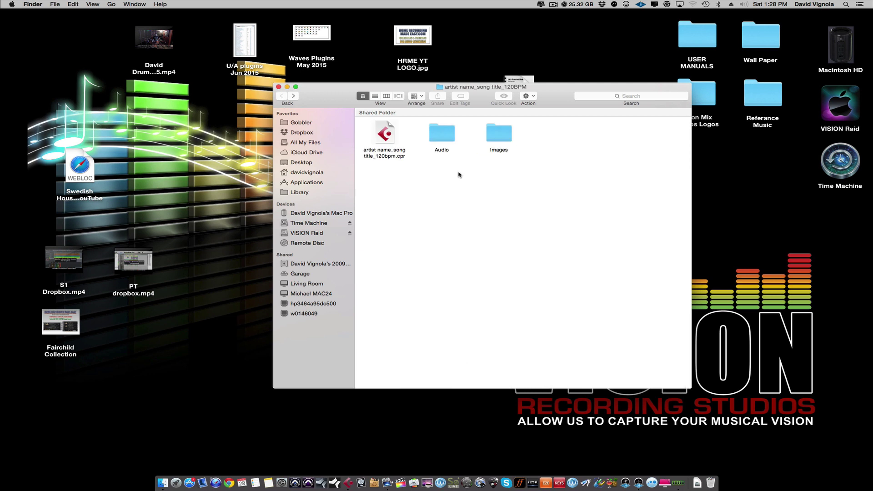
double_click(493, 137)
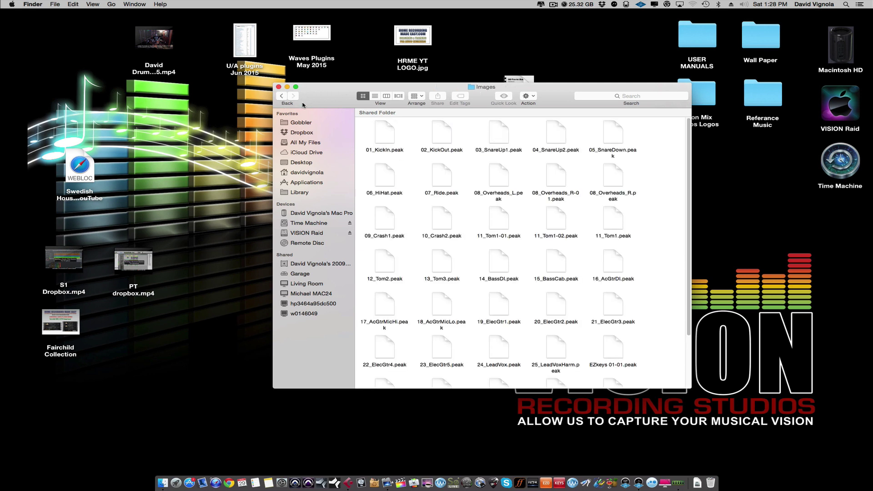
click(281, 96)
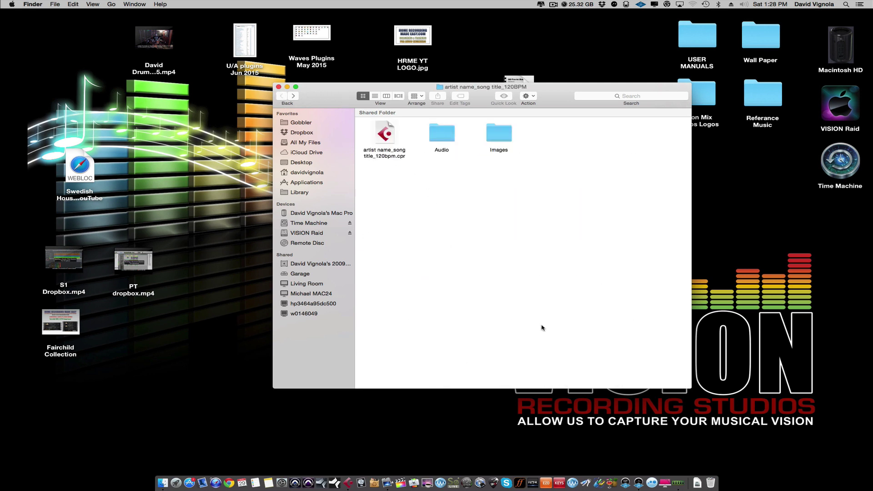
drag(688, 386, 560, 223)
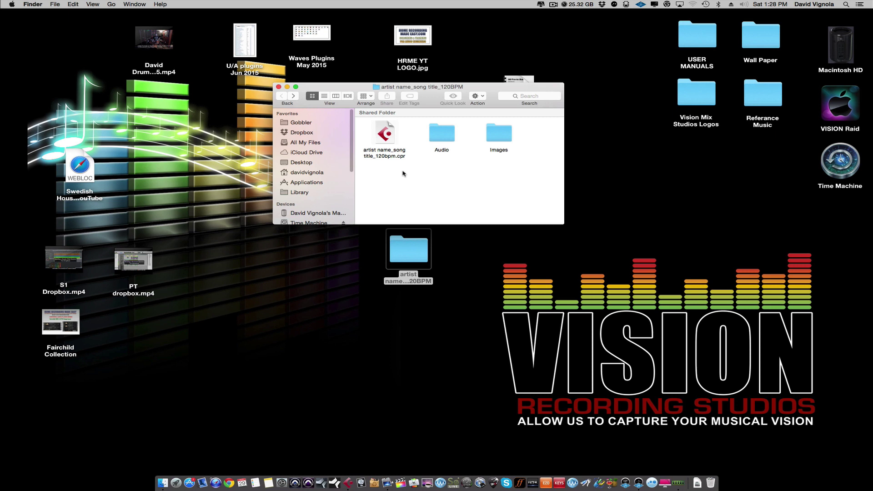
double_click(384, 137)
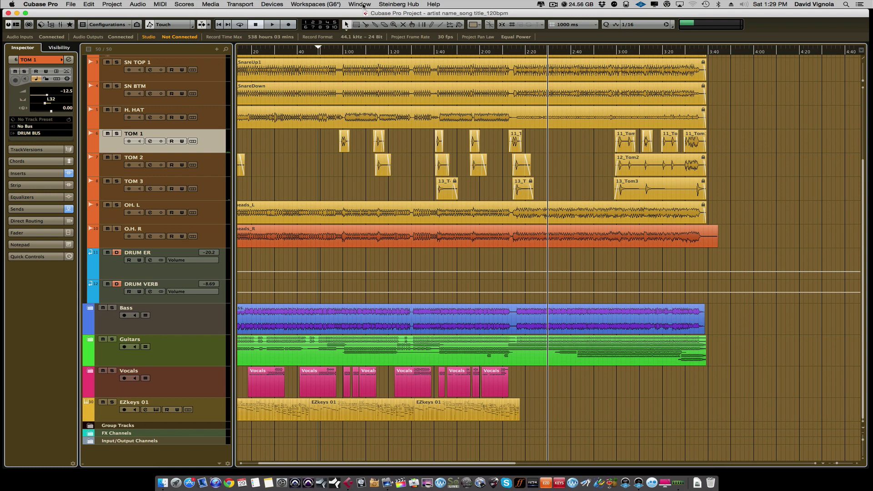
Open the MixConsole and reset the K IN, K OUT, SN TOP 1, SN BTM, H. HAT, TOM 1 and TOM 2 faders to 0 dB.
key(F3)
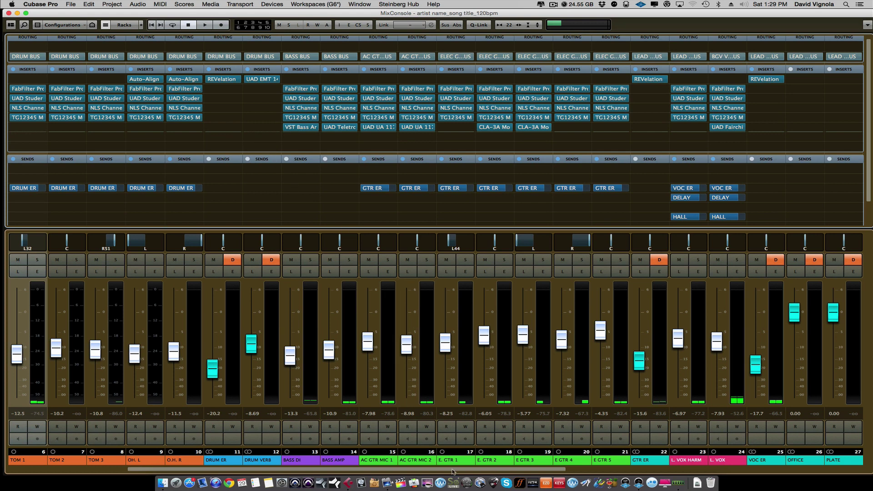
drag(452, 471, 317, 469)
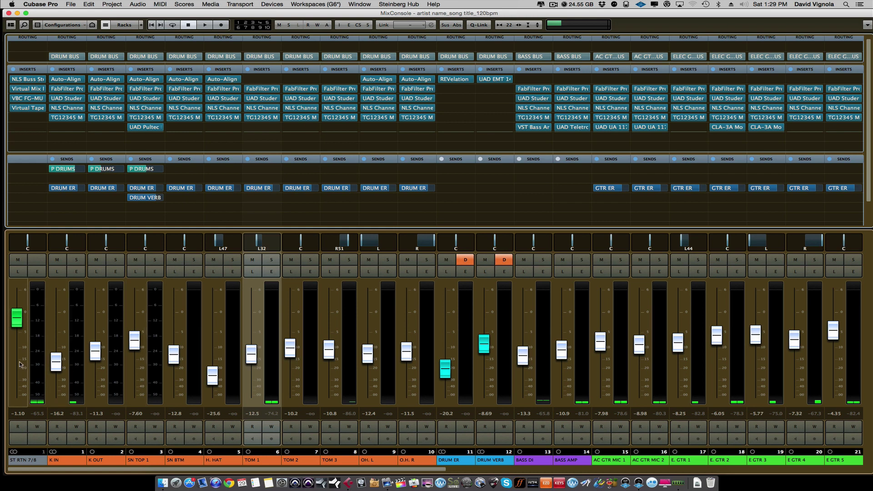
super+click(56, 361)
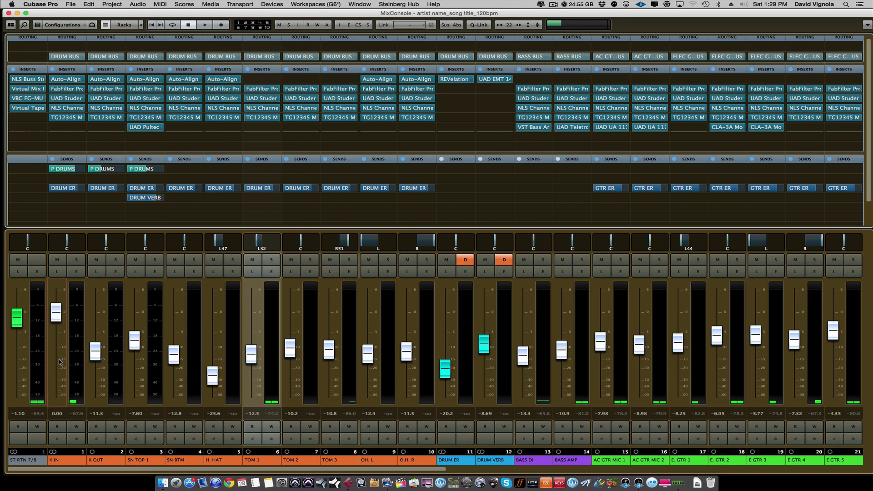
super+click(96, 355)
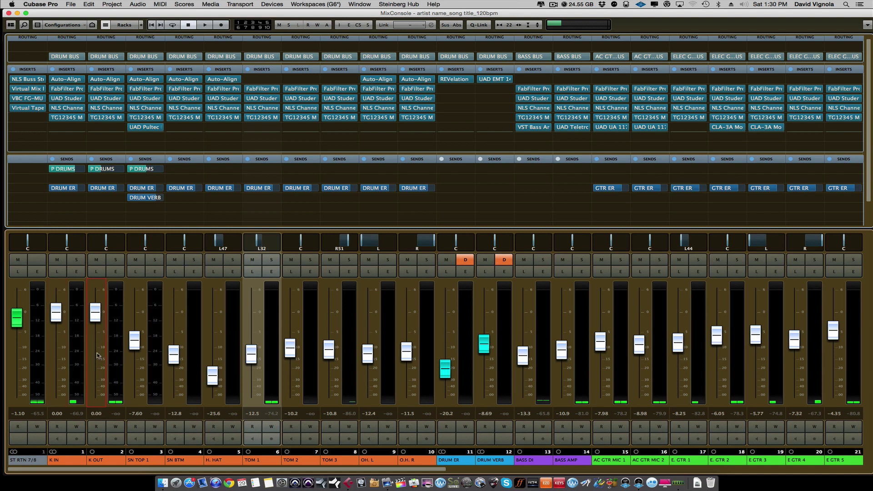
super+click(138, 346)
super+click(173, 354)
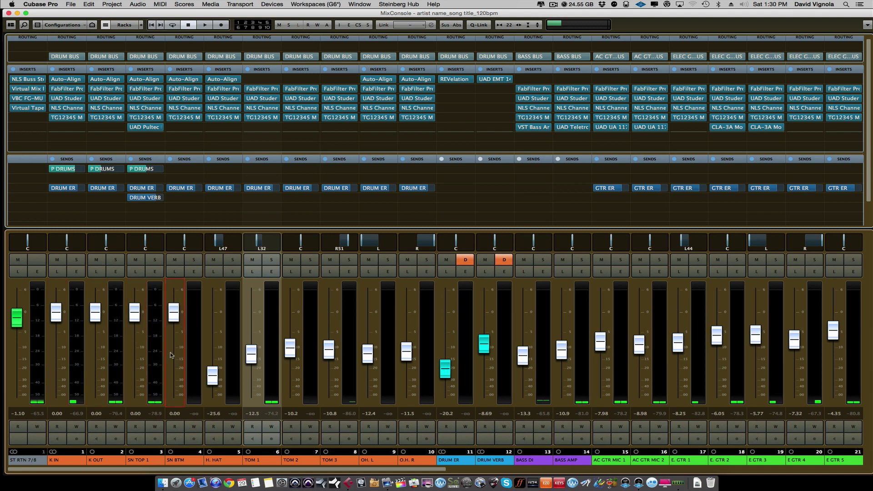
super+click(212, 375)
super+click(252, 358)
super+click(290, 349)
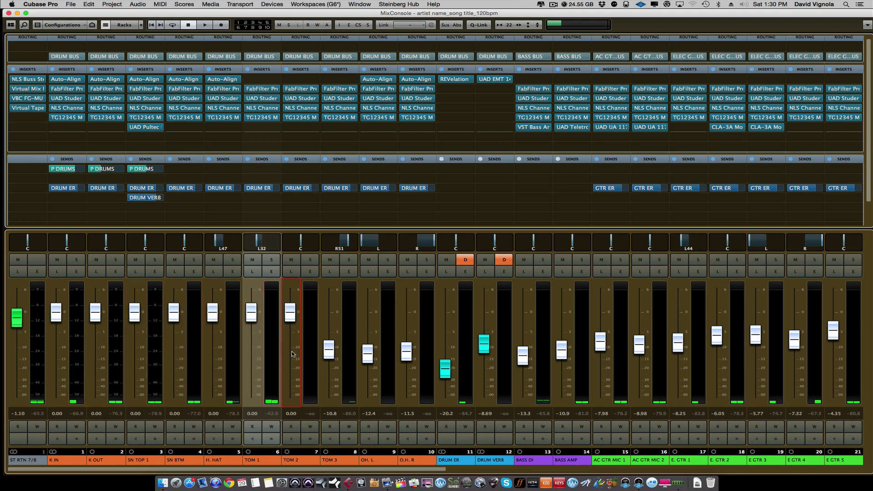
Reset the TOM 3, OH. L, O.H. R, DRUM ER, DRUM VERB, BASS DI, BASS AMP and AC GTR MIC 1 faders to 0 dB.
super+click(329, 352)
super+click(366, 352)
super+click(406, 349)
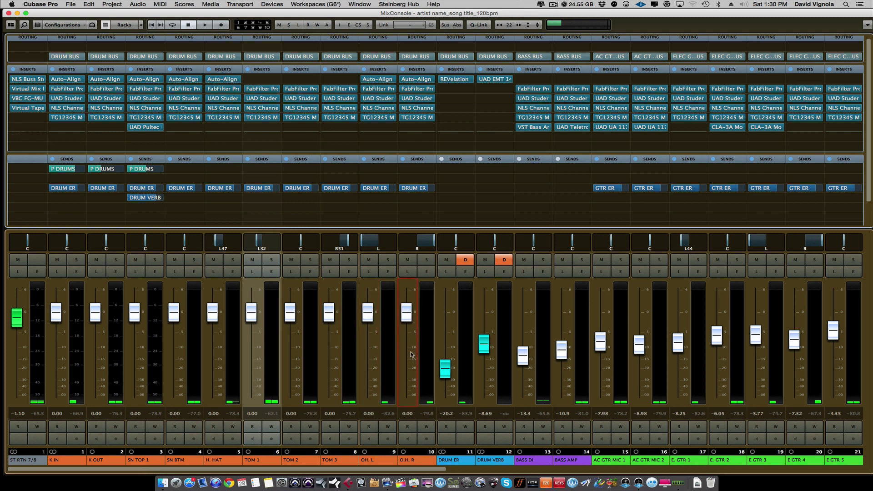
super+click(444, 368)
super+click(484, 344)
super+click(523, 355)
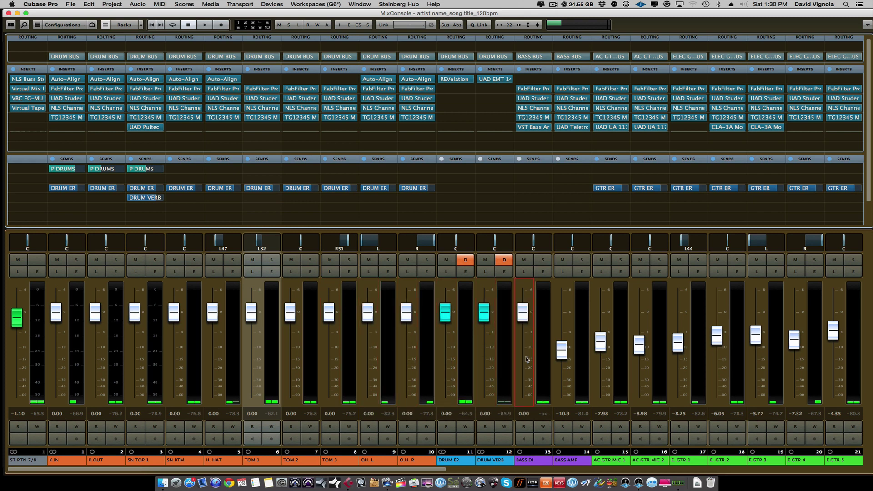
super+click(561, 350)
super+click(600, 342)
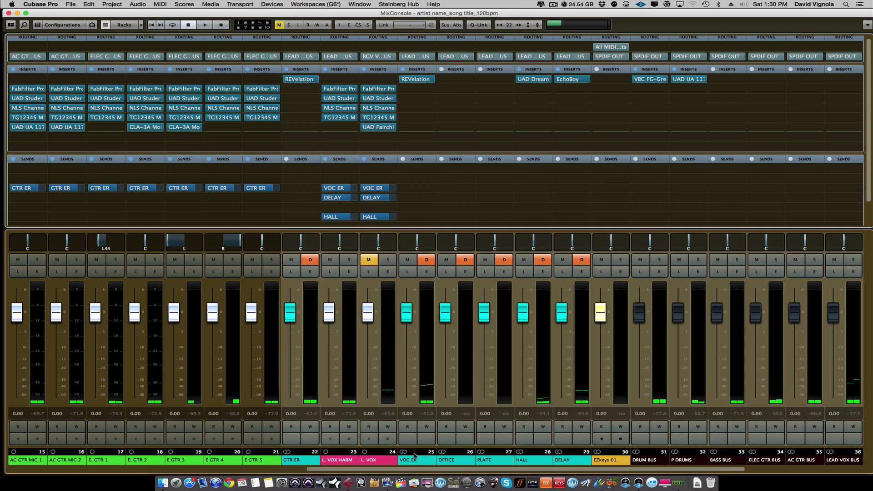
Center the pans on E GTR 4, E. GTR 1 and E GTR 3.
scroll(367, 470, left, 4)
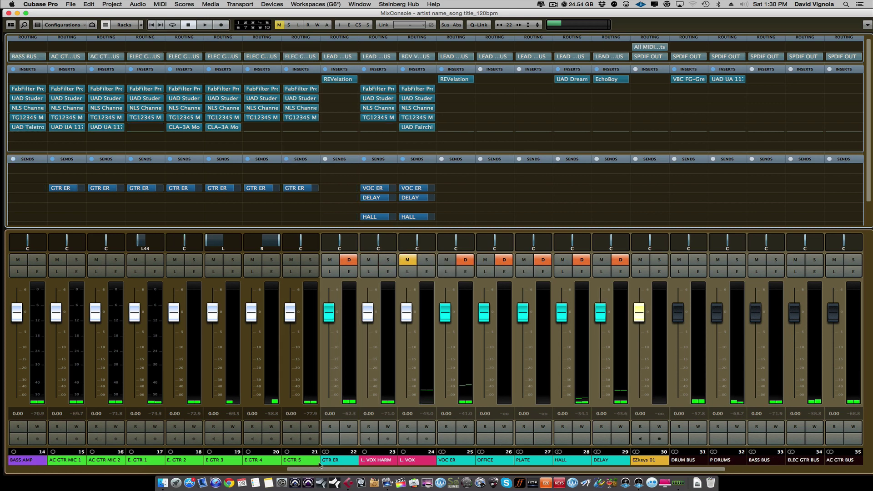
super+click(380, 242)
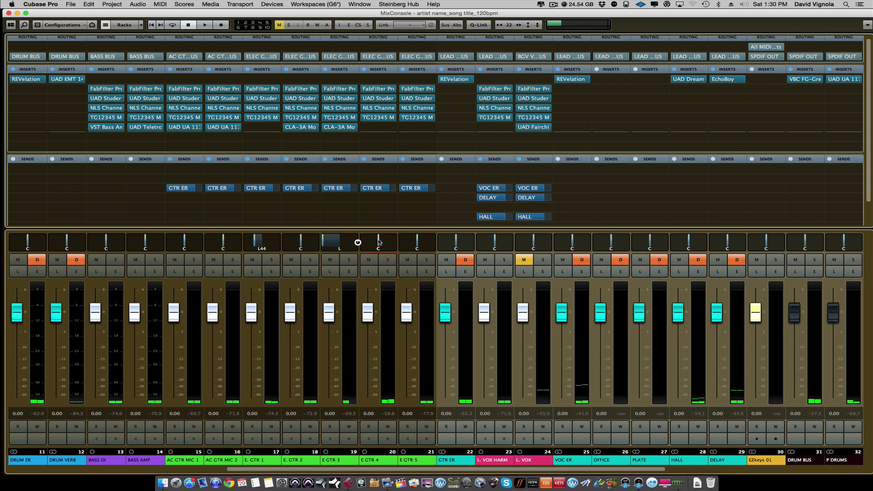
super+click(263, 239)
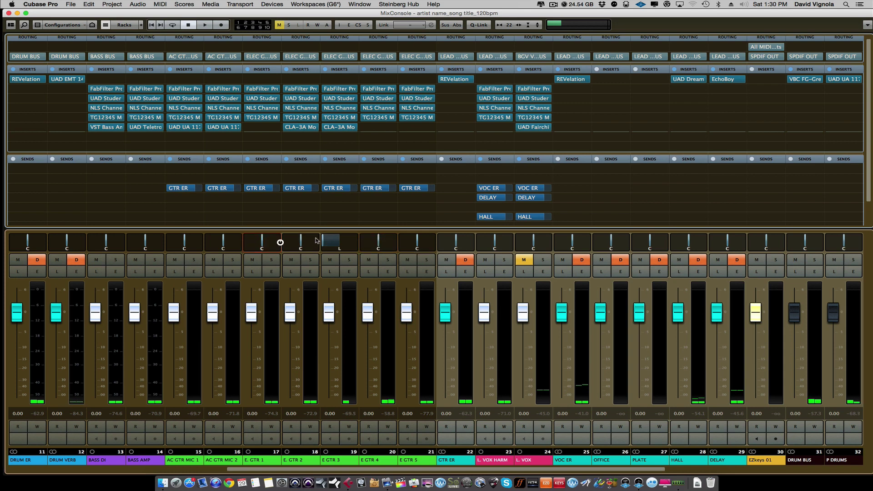
super+click(340, 242)
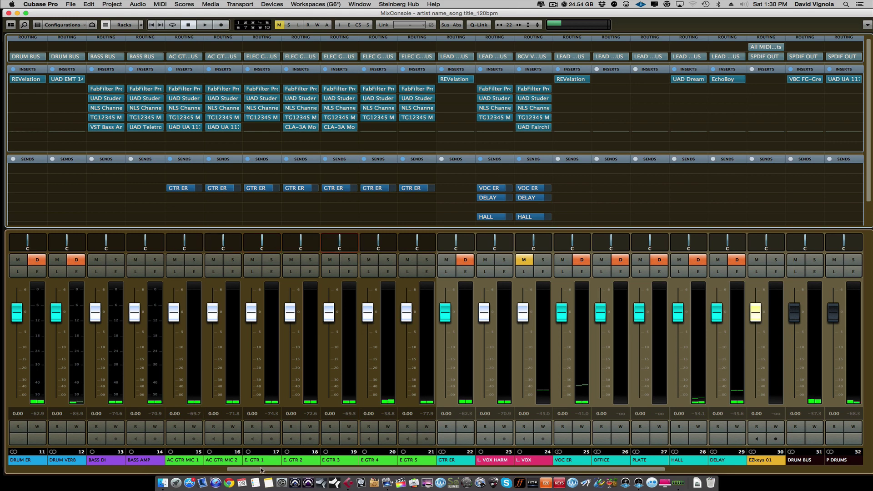
Center the O.H. R, OH. L, TOM 3, TOM 1 and H. HAT pans, then close the MixConsole.
drag(262, 470, 102, 470)
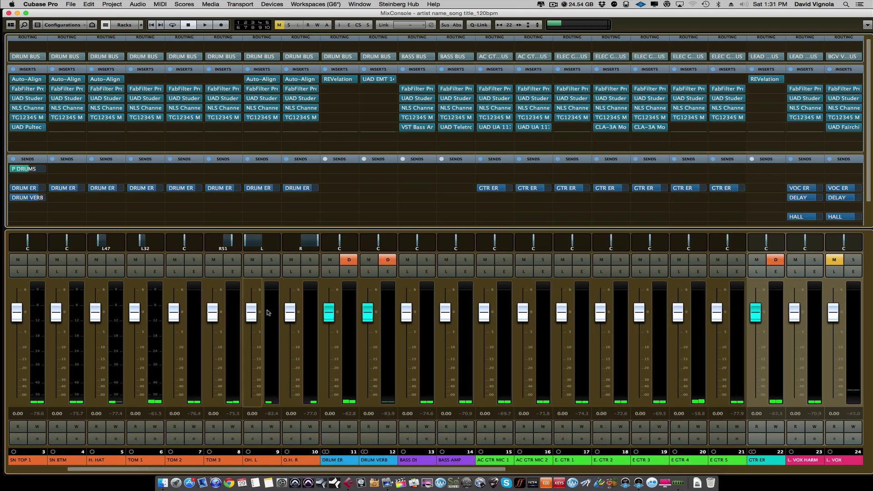
super+click(305, 240)
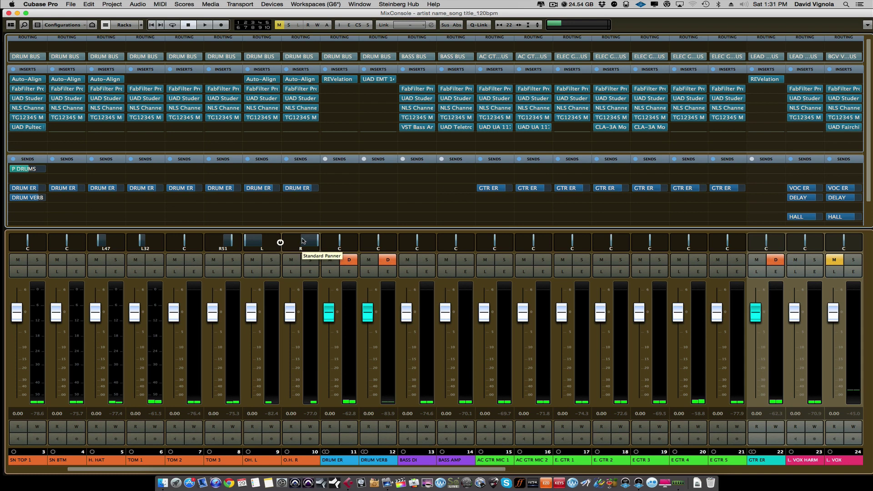
super+click(263, 243)
super+click(222, 242)
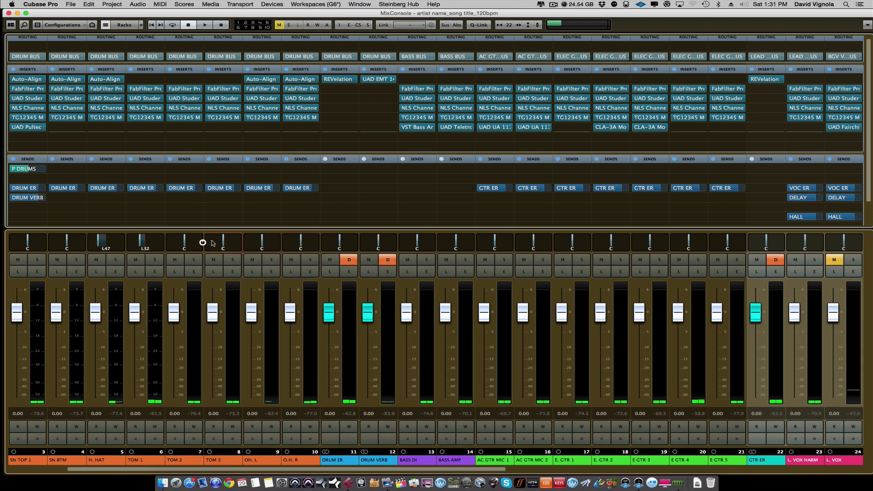
super+click(144, 240)
super+click(106, 240)
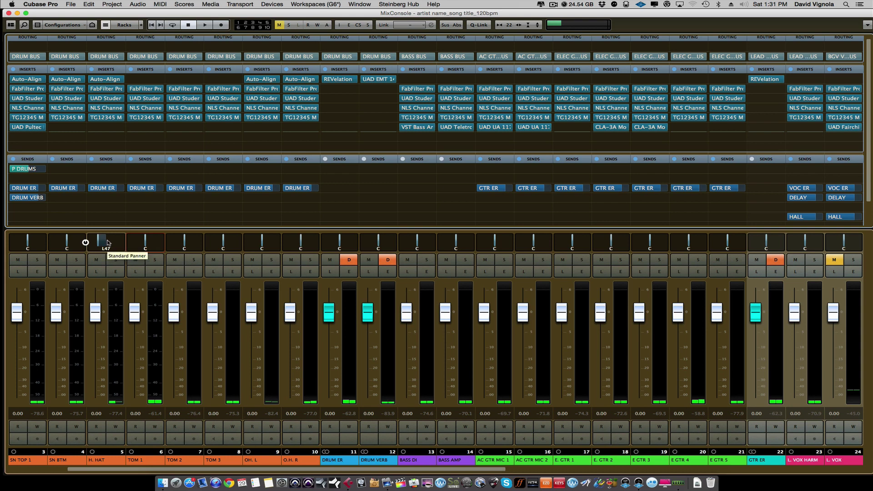
scroll(136, 461, left, 3)
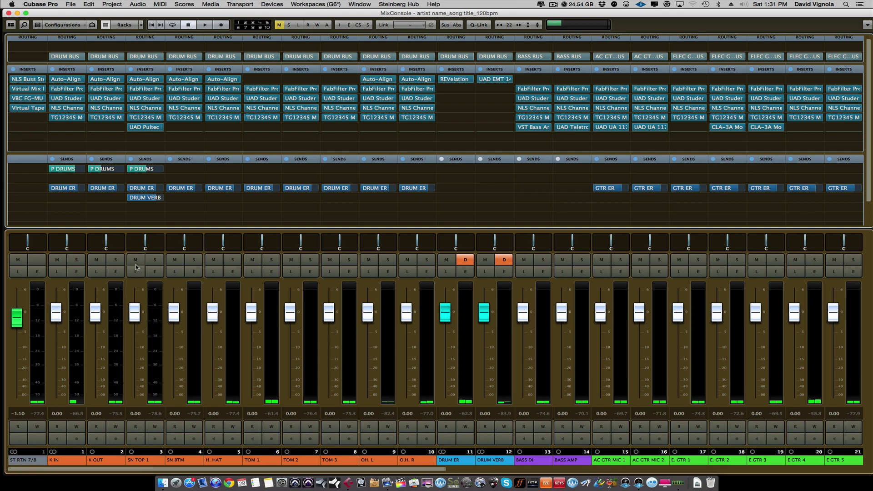
key(F3)
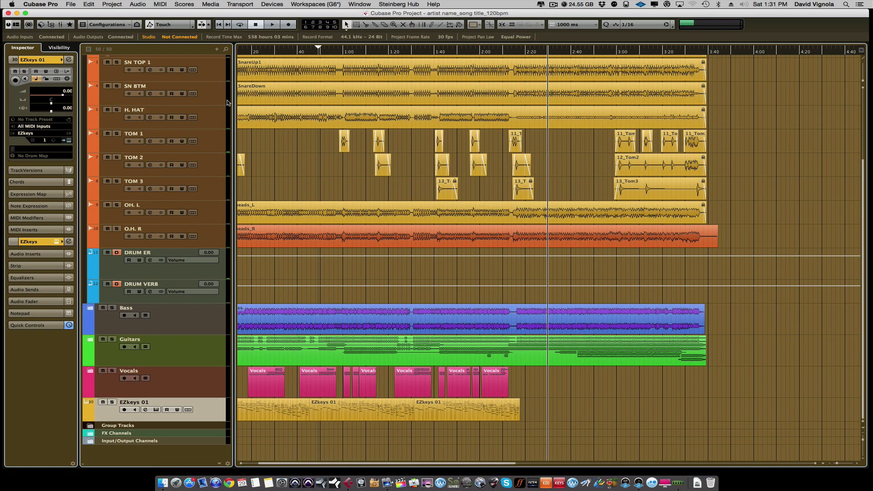
scroll(276, 179, up, 5)
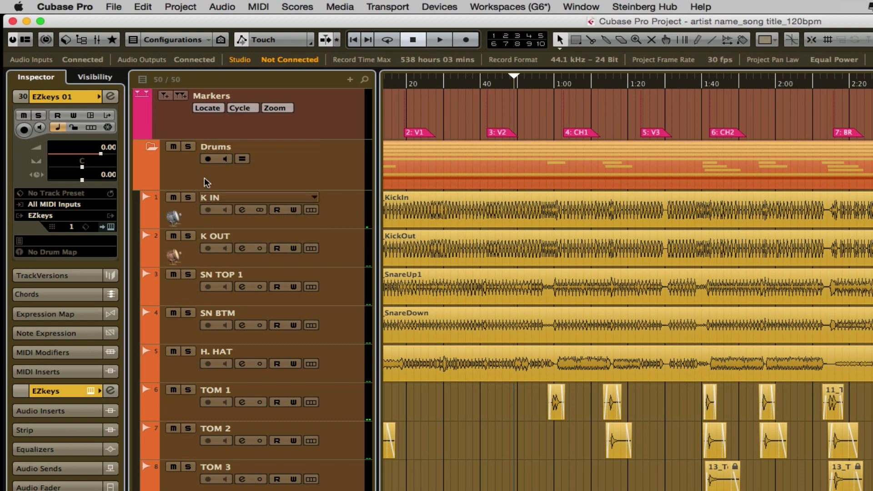
click(150, 146)
click(151, 144)
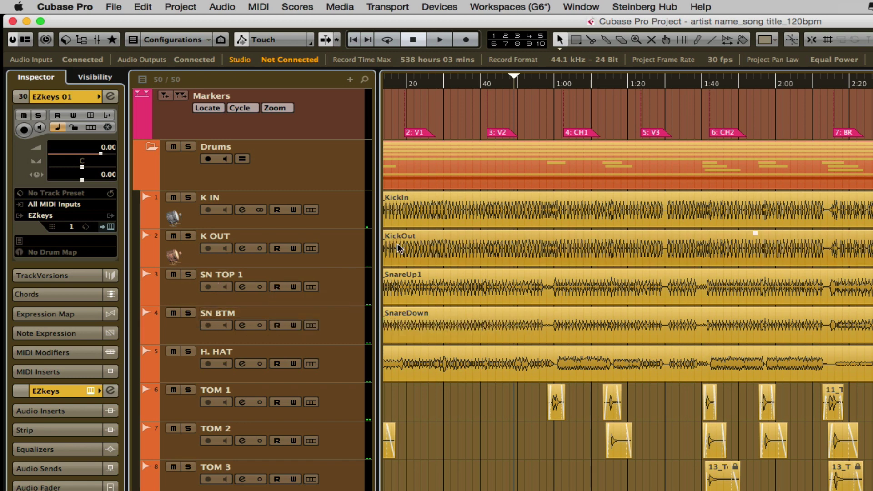
click(396, 205)
right_click(397, 200)
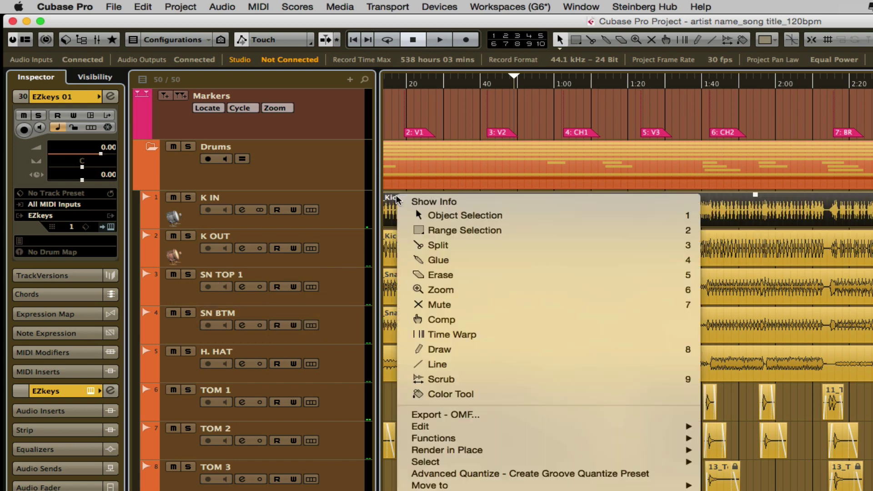
click(397, 200)
double_click(395, 200)
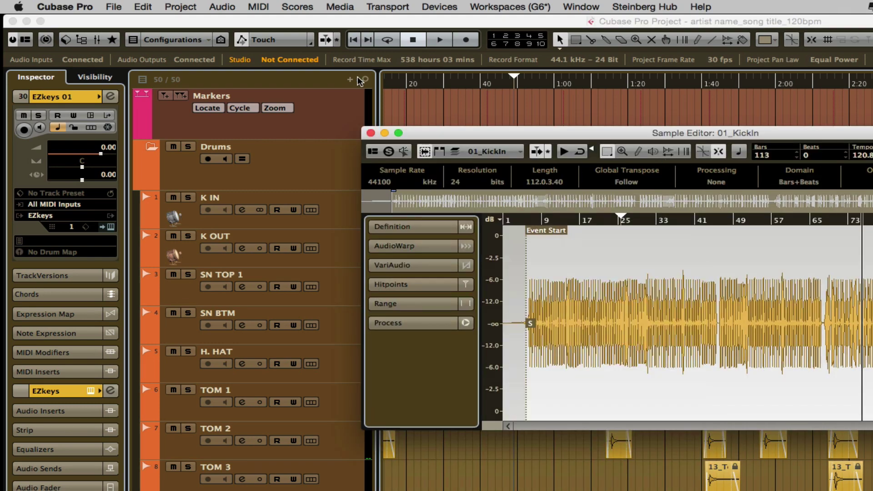
click(371, 133)
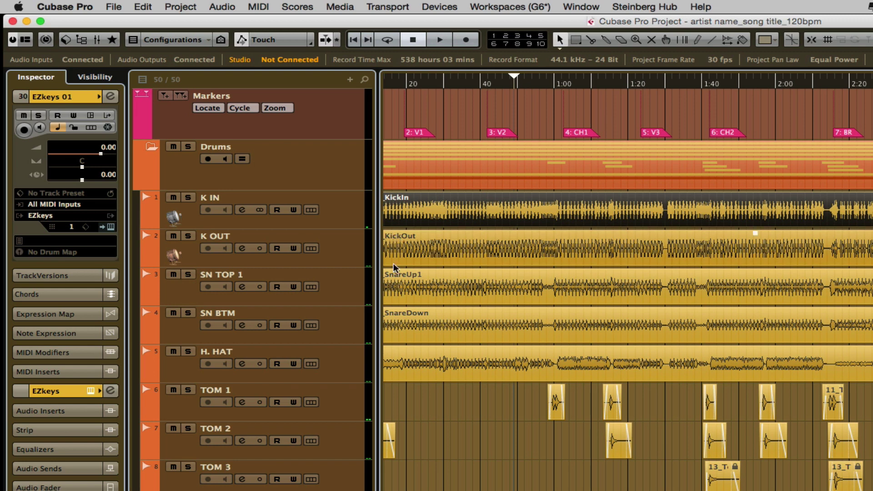
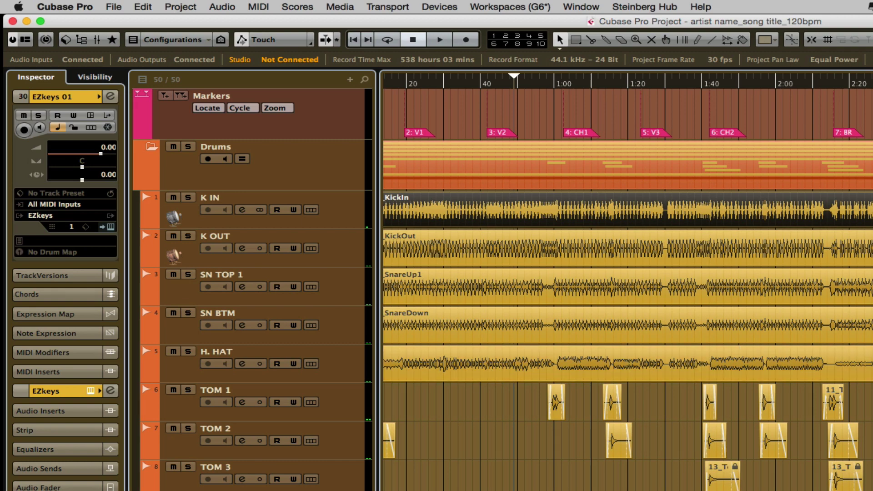
Scroll back to the project start and down to the toms, then select the TOM 1 track.
scroll(627, 282, left, 3)
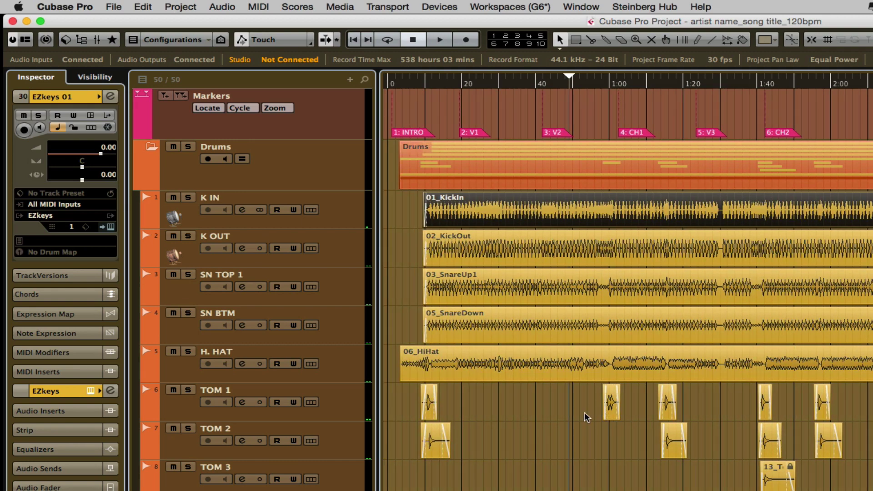
scroll(580, 415, down, 5)
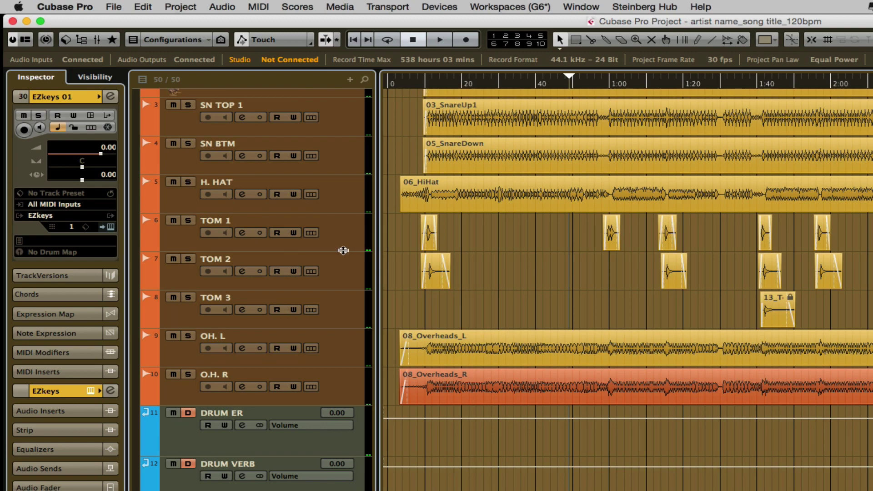
click(342, 249)
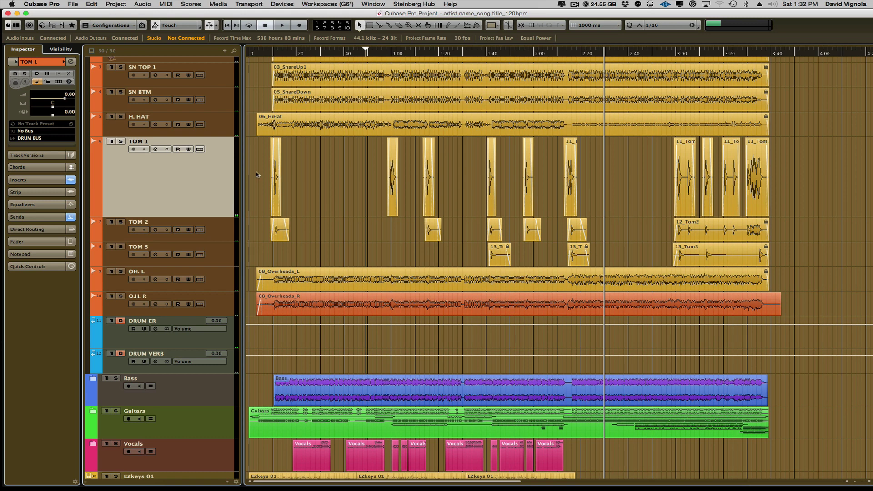
Render all TOM 1 lane events in place as one dry event onto a new TOM 1 (R) track.
drag(253, 170, 829, 186)
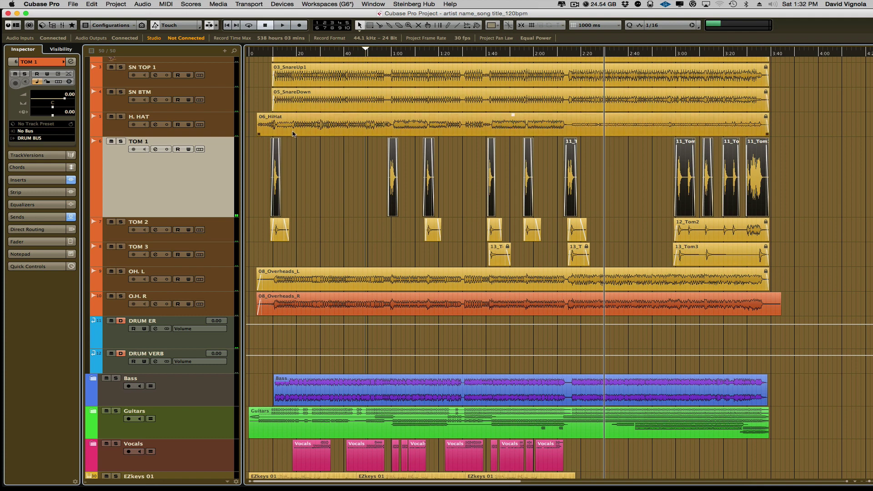
right_click(276, 182)
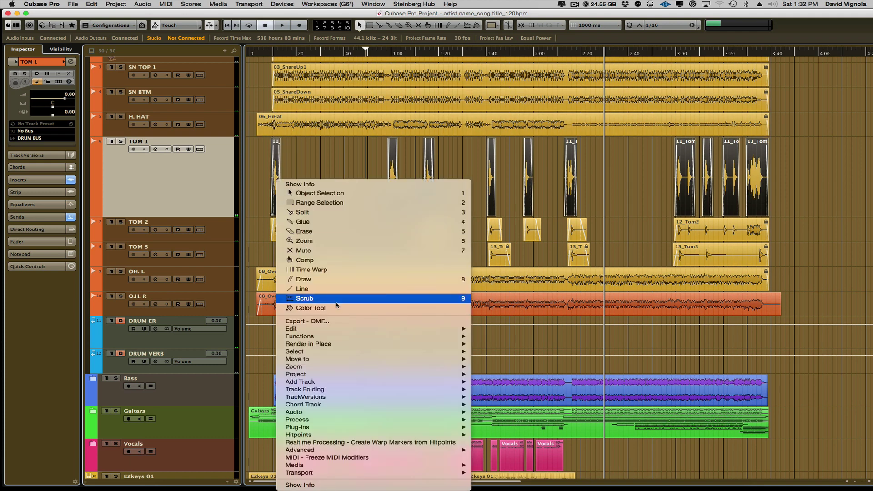
mouse_move(339, 344)
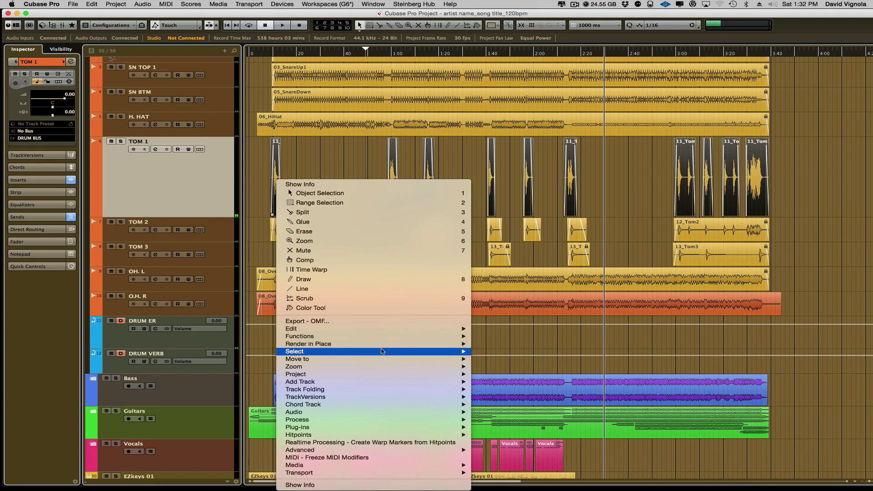
click(481, 355)
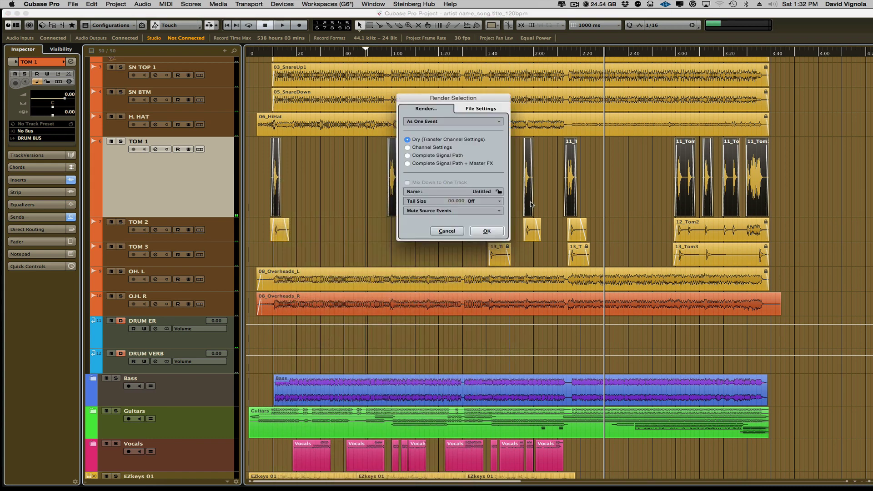
drag(476, 100, 465, 121)
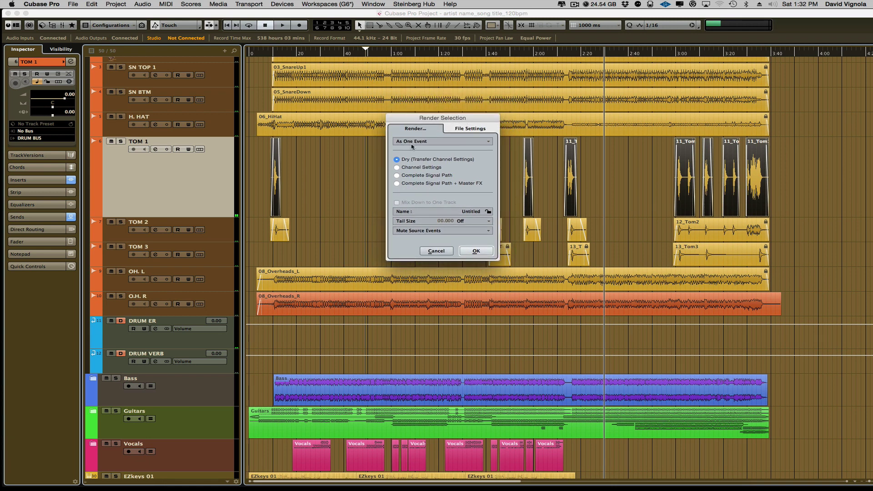
click(427, 142)
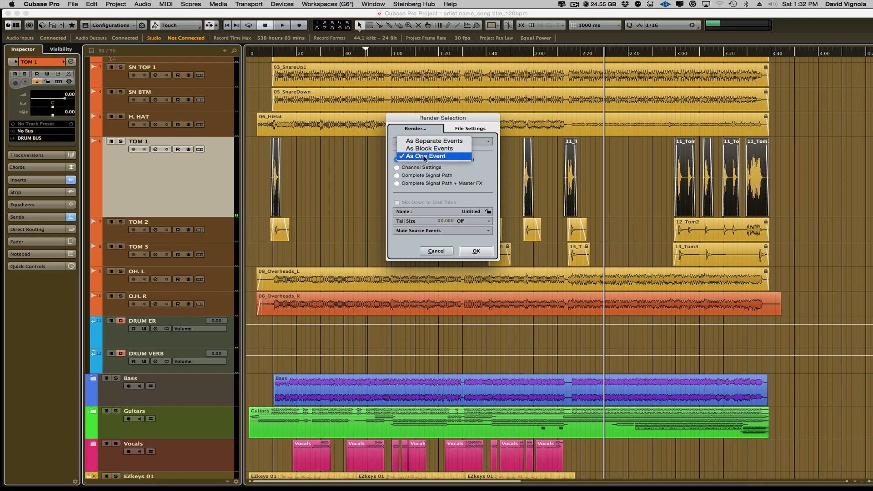
click(425, 157)
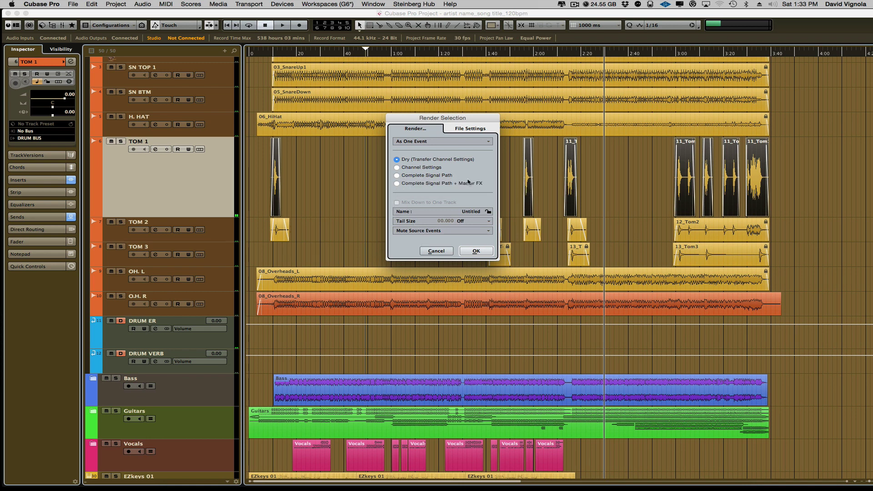
click(470, 129)
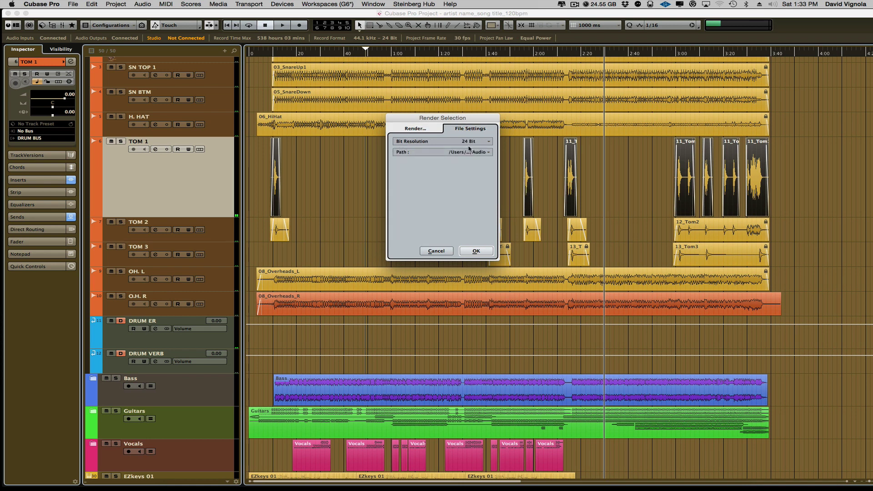
click(408, 129)
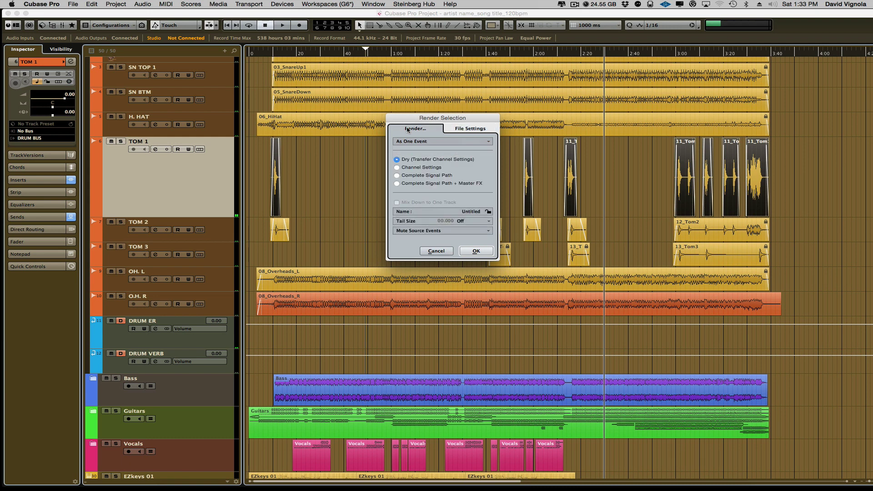
click(475, 251)
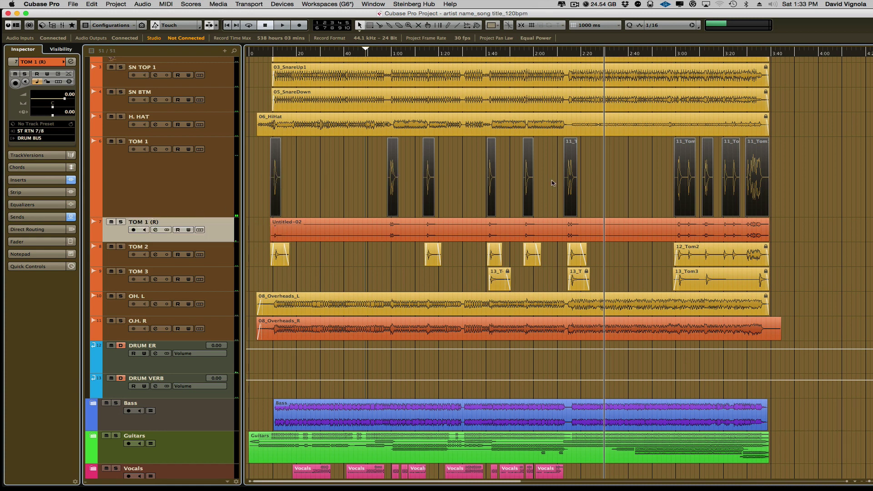
Remove the original TOM 1 track with Remove Selected Tracks.
click(617, 180)
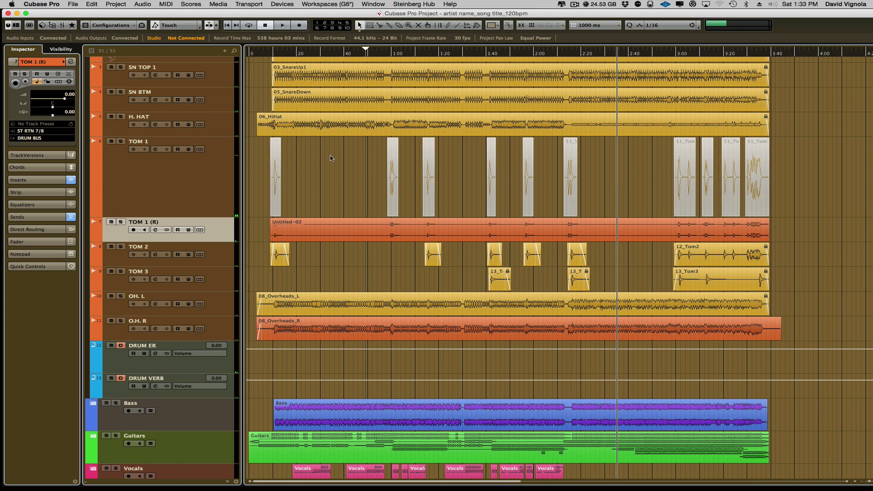
drag(190, 217, 196, 175)
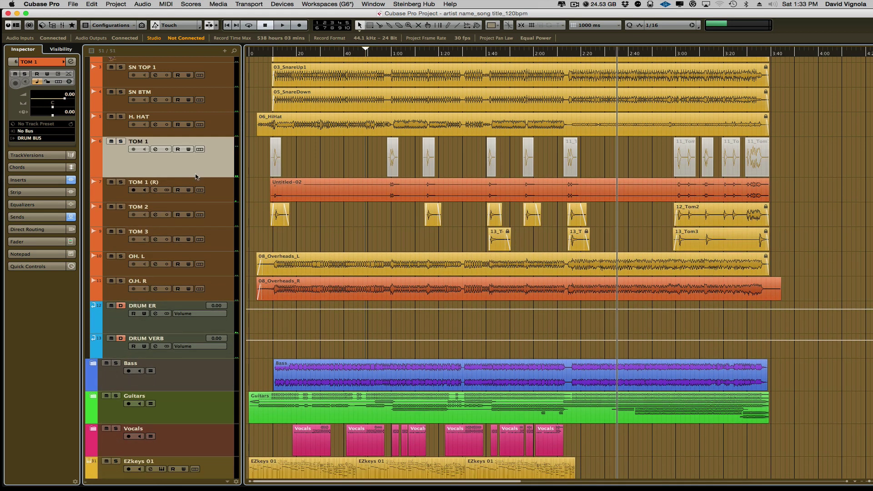
right_click(196, 163)
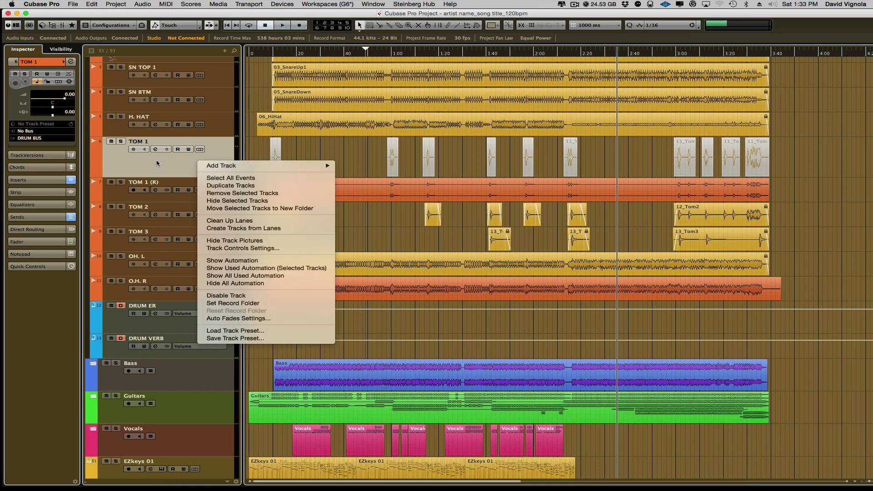
click(229, 192)
Check the rendered Untitled-02 event, then select all events on the TOM 2 lane.
click(361, 153)
click(256, 151)
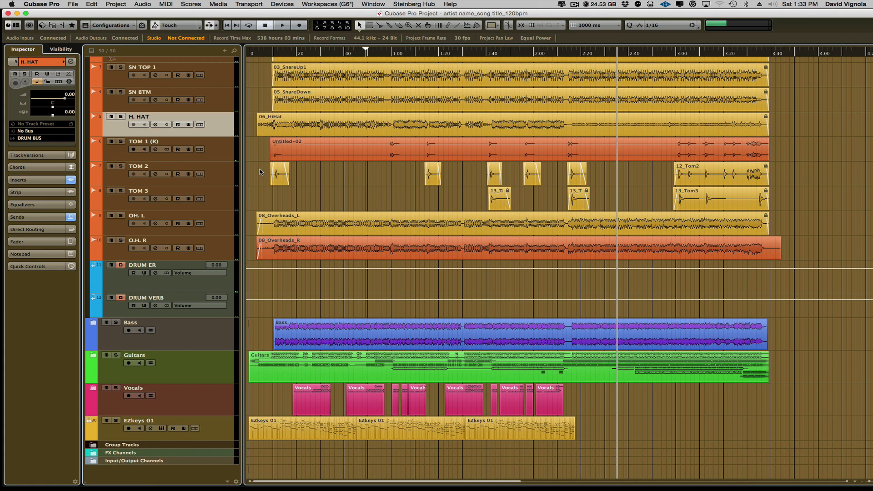
drag(260, 170, 738, 184)
Render the selected TOM 2 events in place to a new TOM 2 (R) track.
right_click(702, 178)
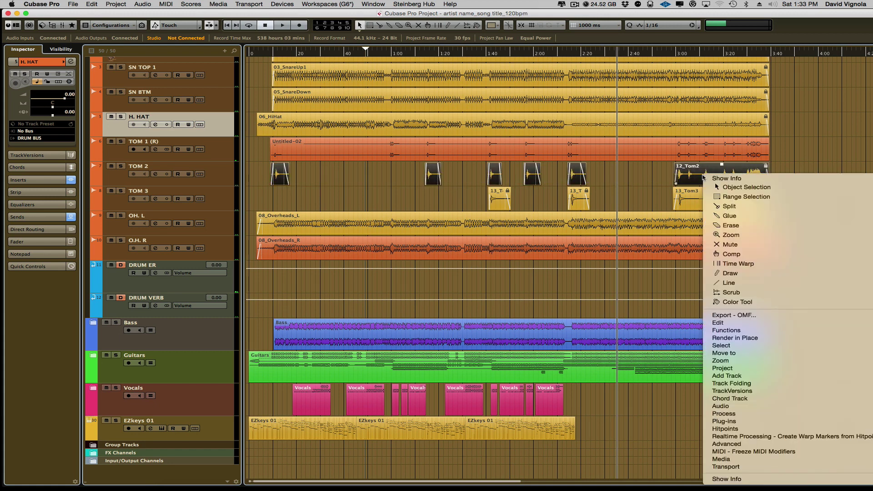
mouse_move(725, 340)
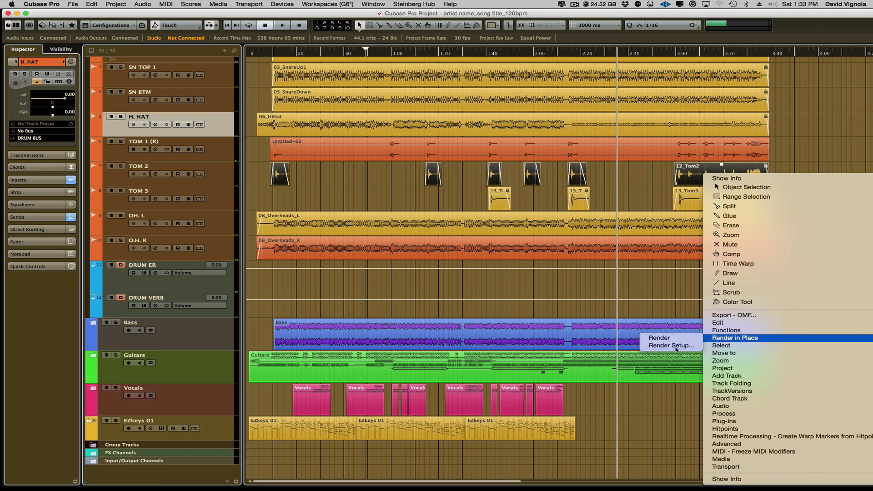
click(675, 348)
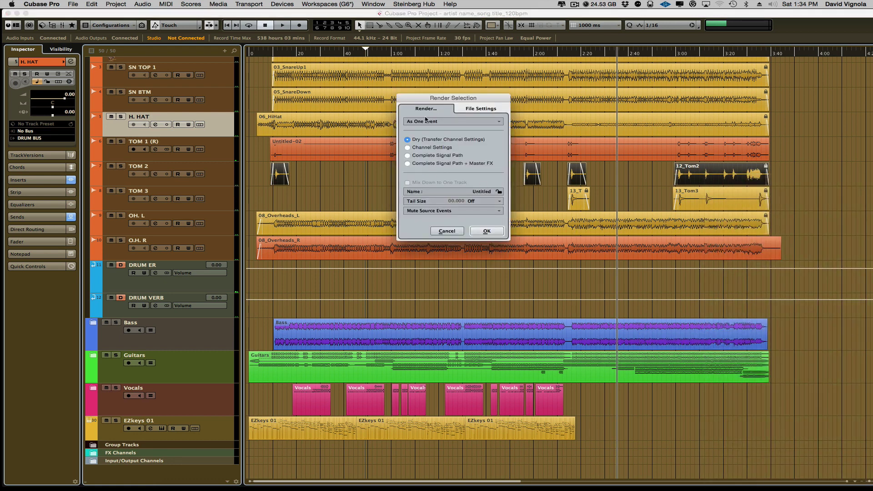
click(488, 232)
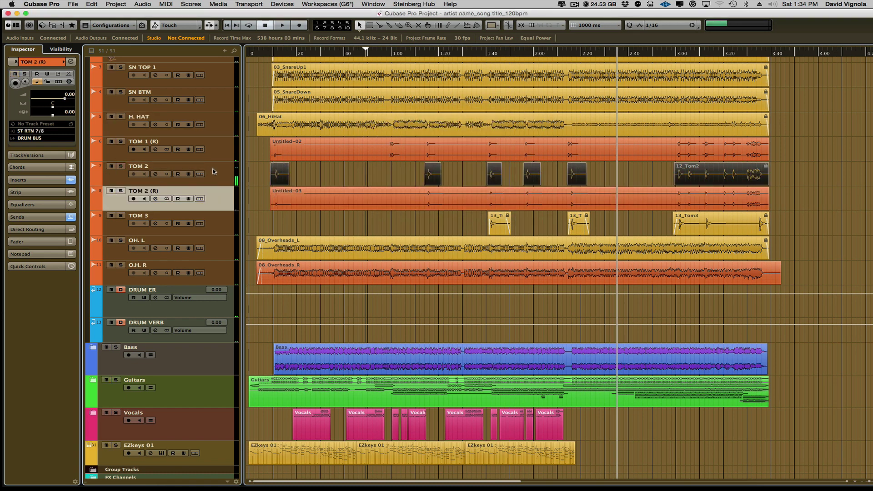
Delete the original TOM 2 track via Remove Selected Tracks.
click(212, 174)
right_click(213, 174)
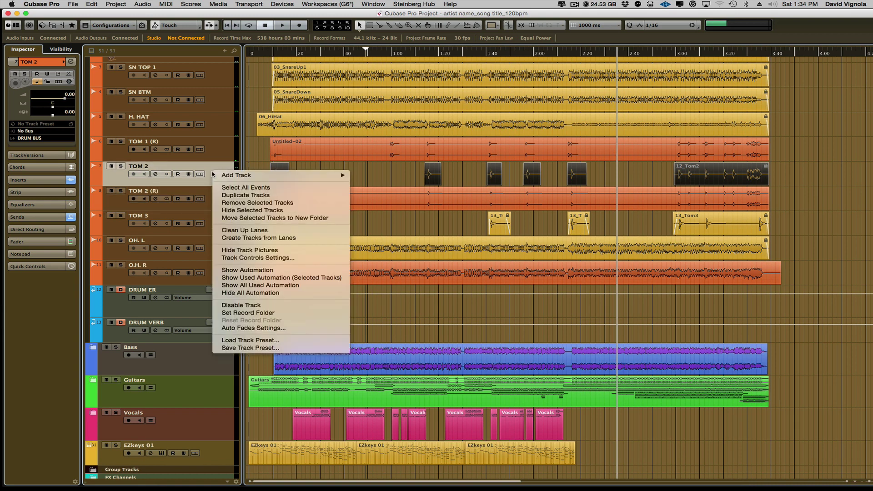
click(258, 203)
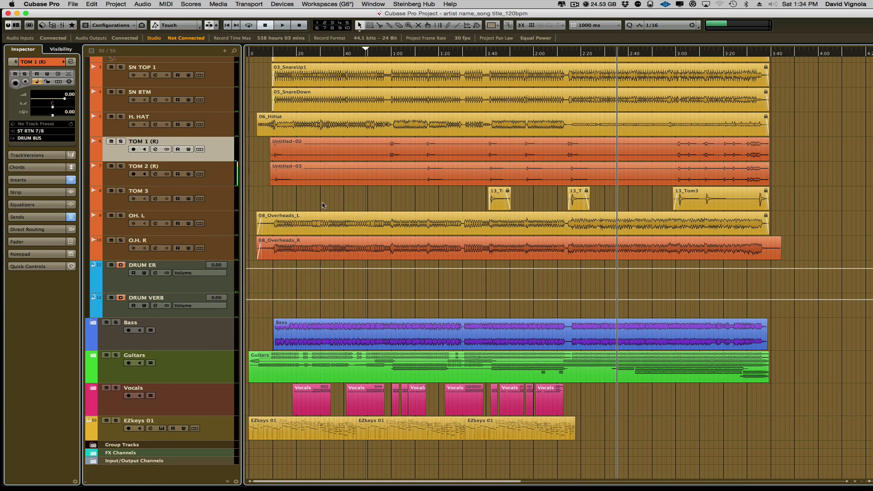
Select the Untitled-02 and Untitled-03 events and switch to the Object Selection tool.
click(303, 159)
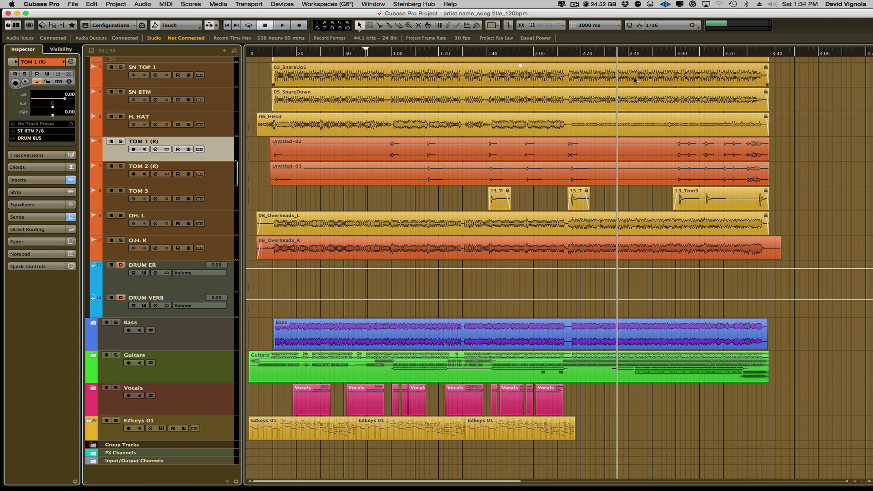
click(559, 177)
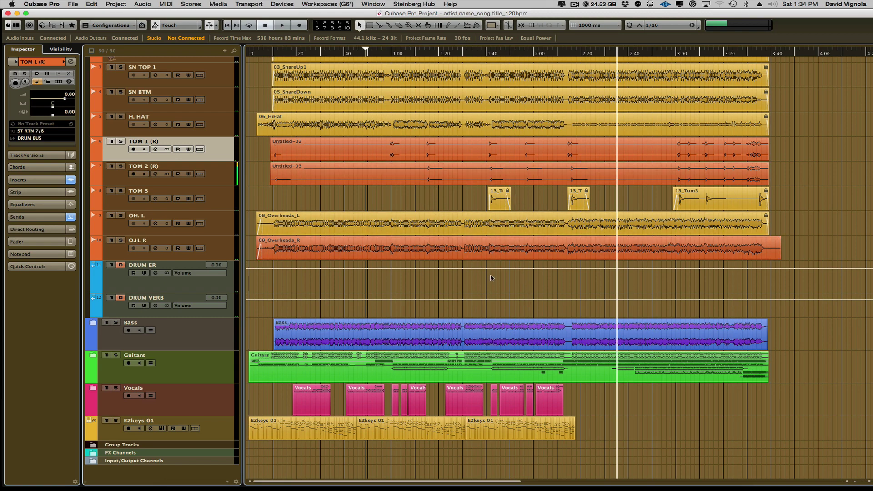
scroll(491, 277, up, 5)
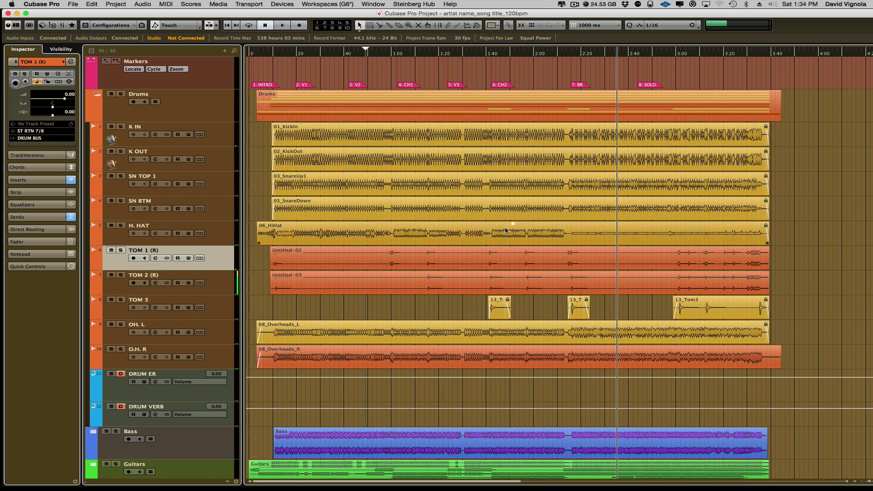
mouse_move(264, 73)
mouse_down()
mouse_move(525, 141)
mouse_move(559, 182)
mouse_up()
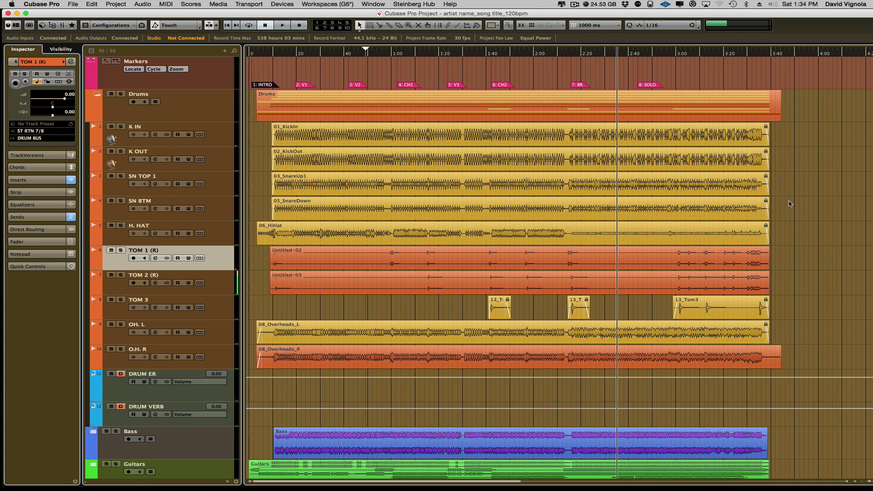
right_click(787, 203)
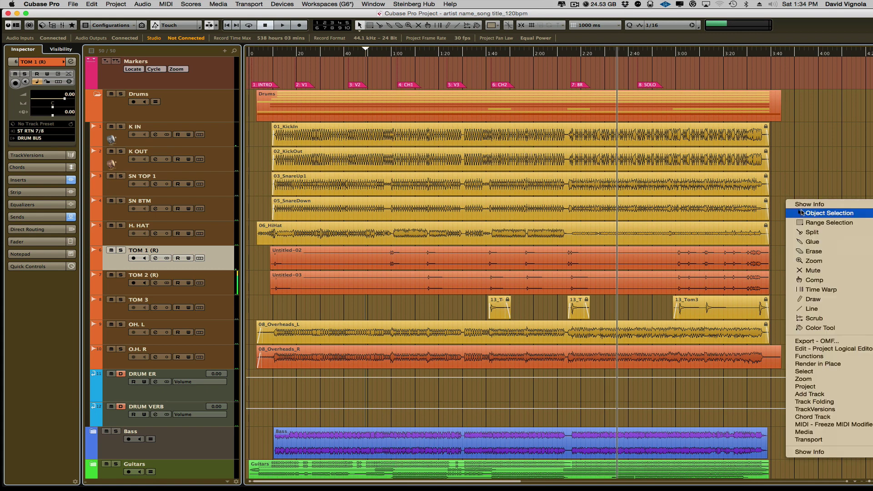
click(807, 213)
right_click(805, 101)
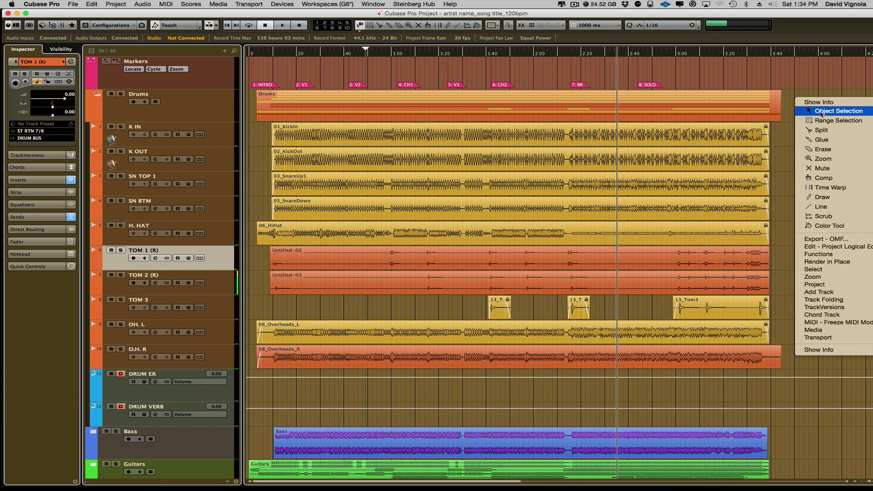
click(821, 113)
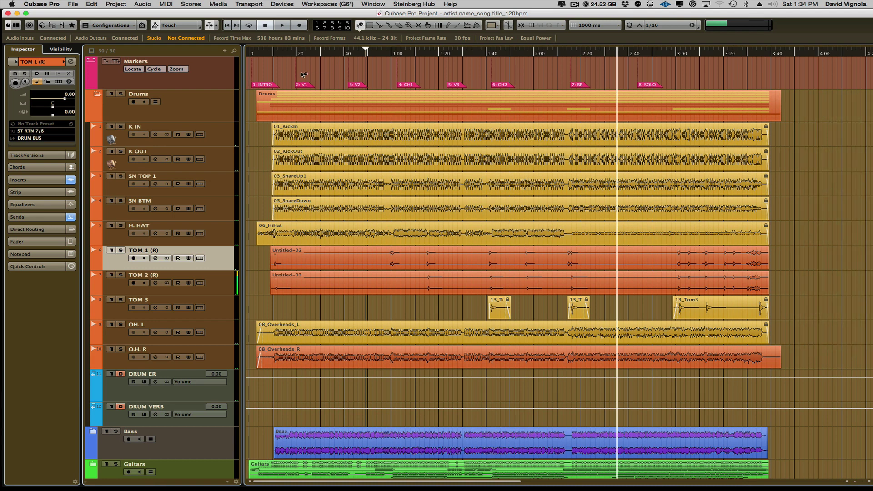
Nudge the tom and 08_Overheads_R events slightly earlier, then scroll to verify the new position.
drag(248, 94, 754, 482)
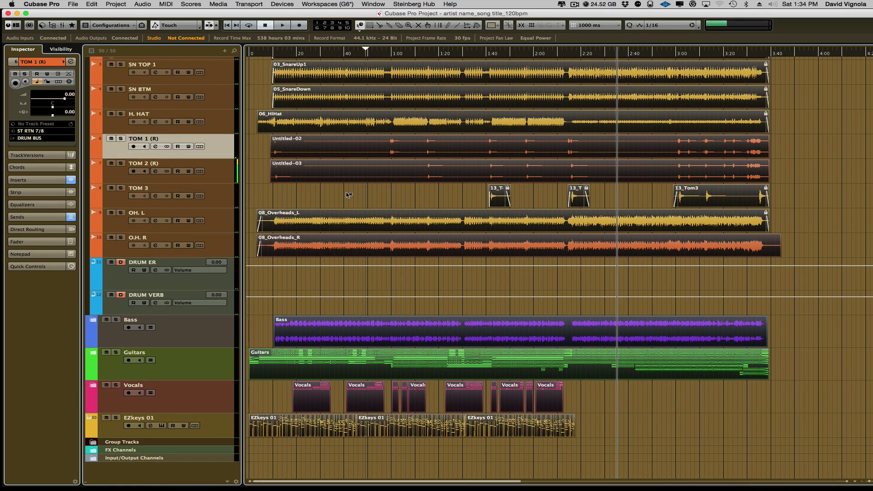
scroll(334, 150, up, 5)
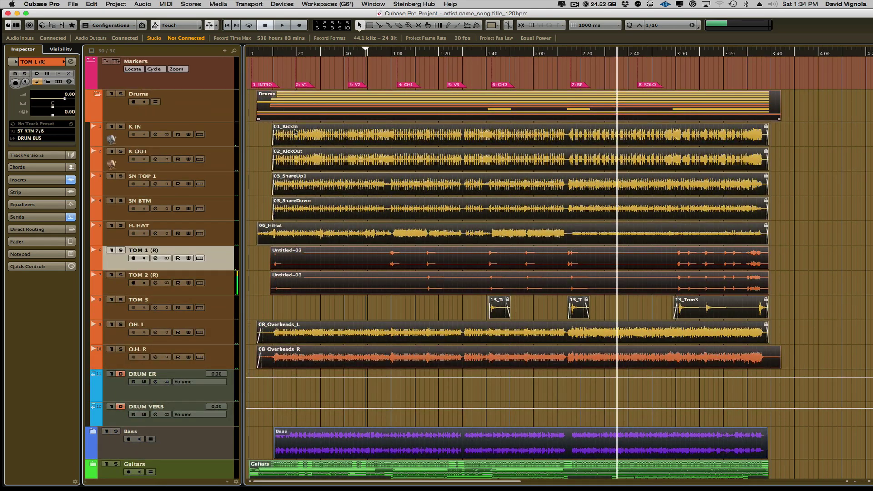
drag(272, 108, 268, 107)
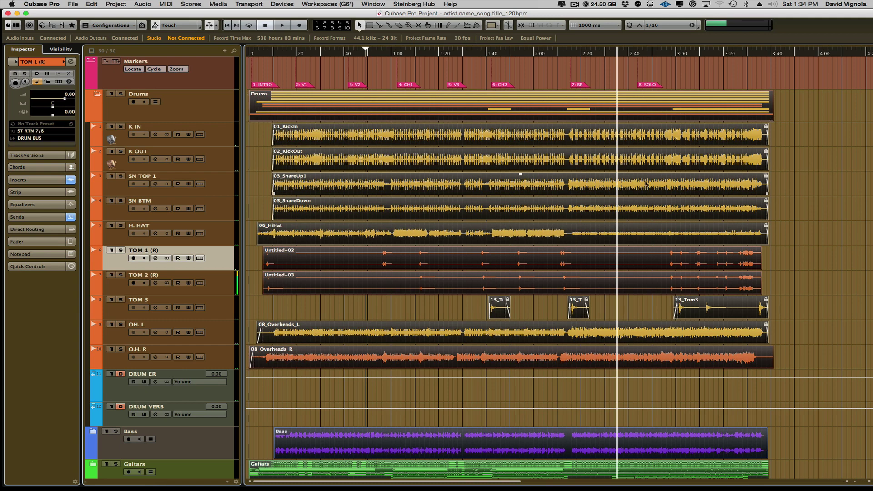
scroll(832, 204, right, 10)
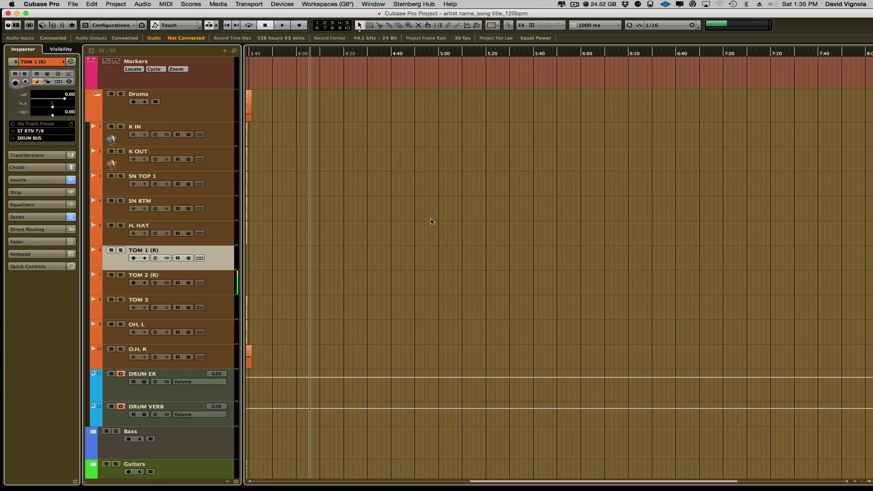
scroll(381, 241, left, 10)
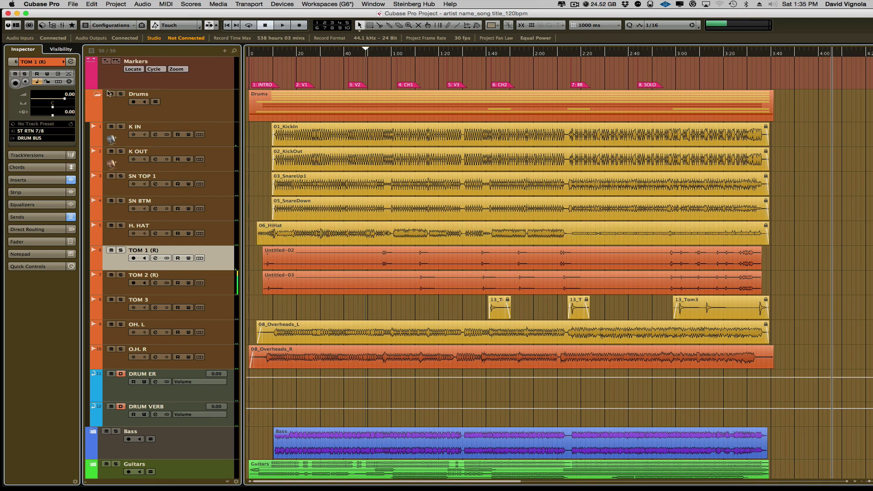
Collapse the Drums folder and make the EZkeys 01 track taller.
click(97, 95)
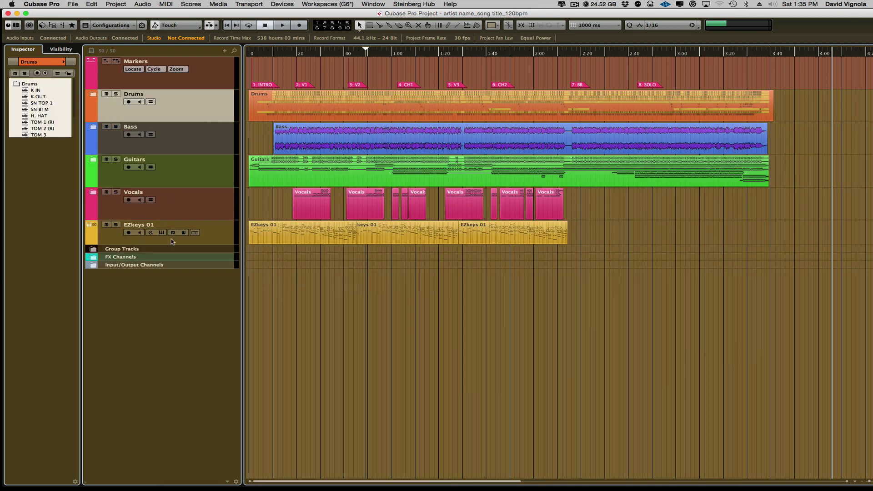
click(224, 234)
drag(223, 245, 218, 280)
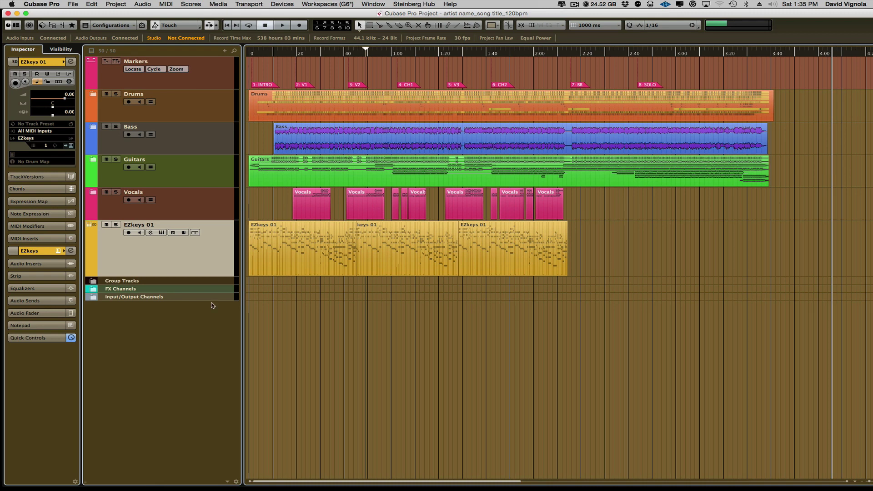
Solo EZkeys 01 and play from around 0:12 to audition the keys, then unsolo.
click(405, 253)
click(115, 225)
click(265, 96)
click(278, 53)
key(space)
key(space)
click(116, 225)
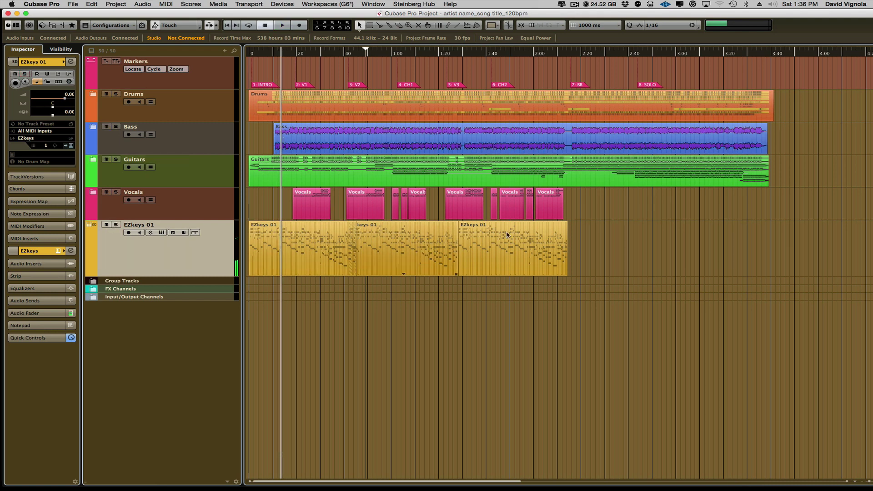
Select all three EZkeys 01 parts.
click(586, 231)
click(501, 245)
key(Left)
key(Left)
drag(600, 238, 272, 259)
Render the selected EZkeys 01 parts in place to a new EZkeys 01 (R) audio track.
right_click(285, 240)
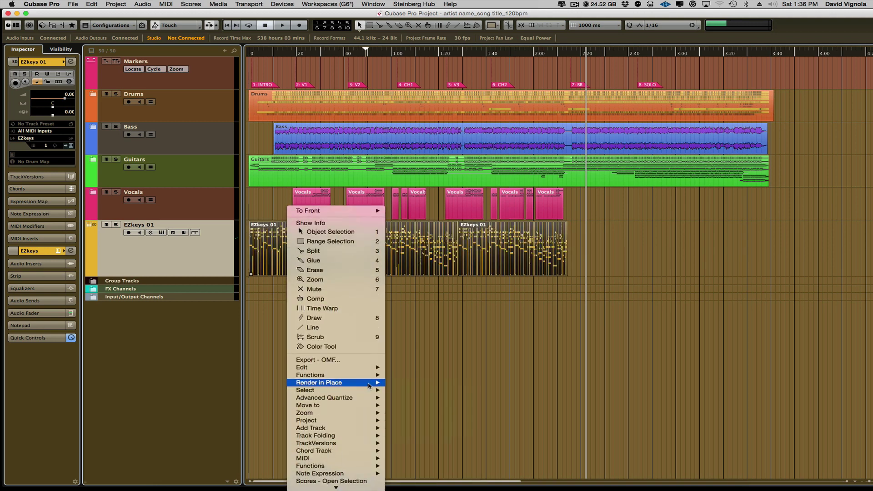
mouse_move(366, 382)
click(405, 390)
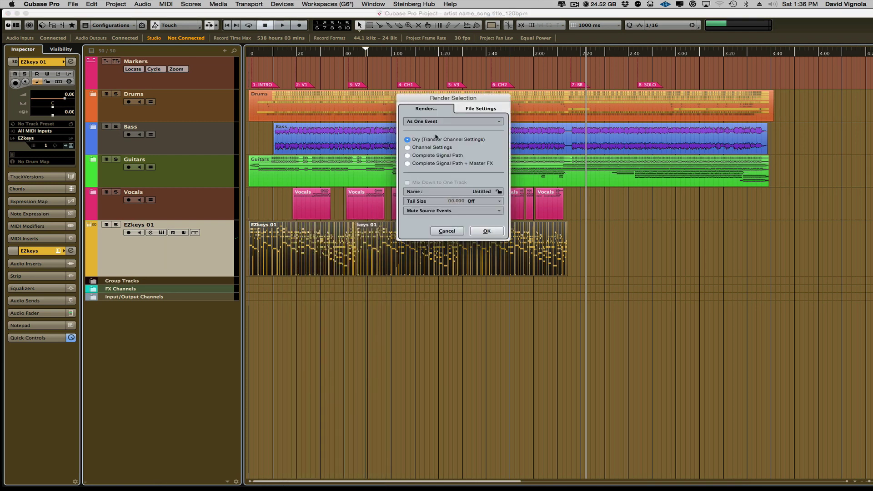
click(486, 231)
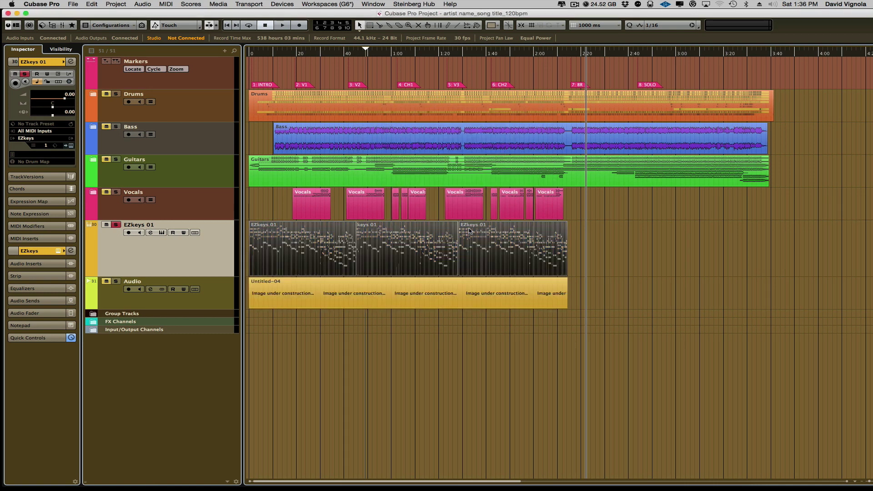
Solo the EZkeys 01 (R) track and play the rendered keys from the song start.
click(613, 250)
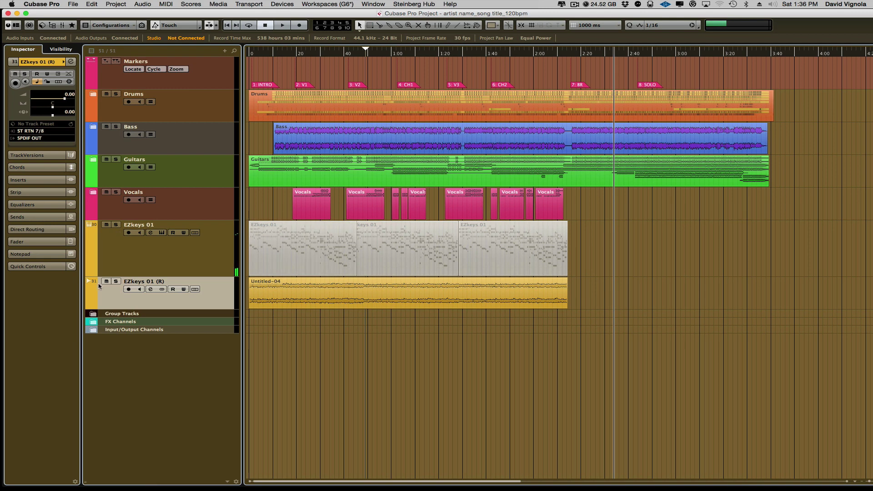
click(116, 281)
click(288, 329)
key(space)
key(space)
Remove the original EZkeys 01 MIDI track and open the Untitled-04 audio event in its editor.
right_click(199, 248)
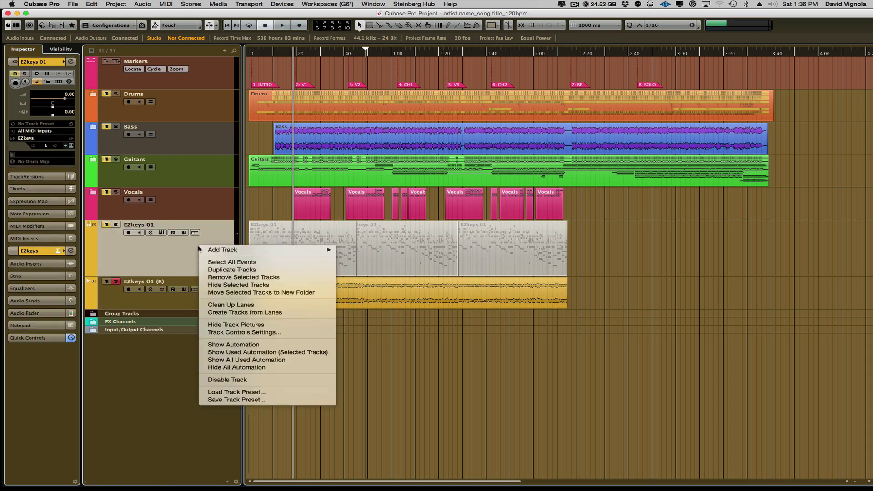
click(207, 277)
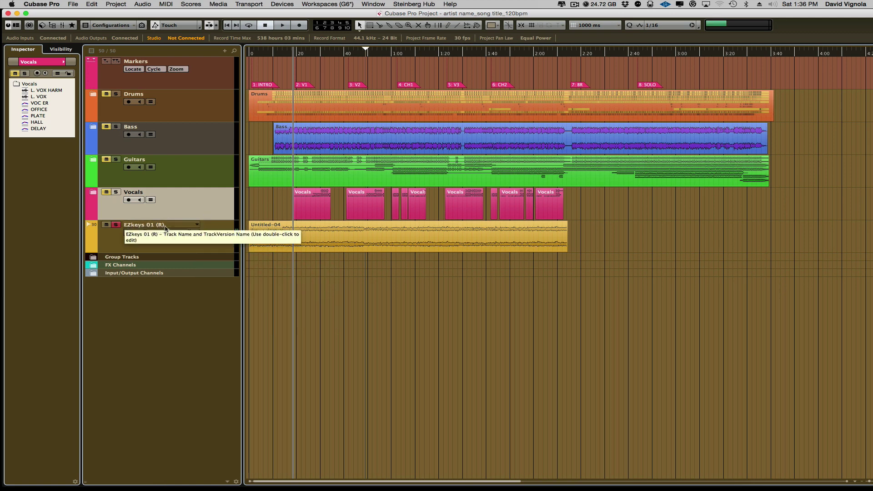
click(266, 229)
click(293, 260)
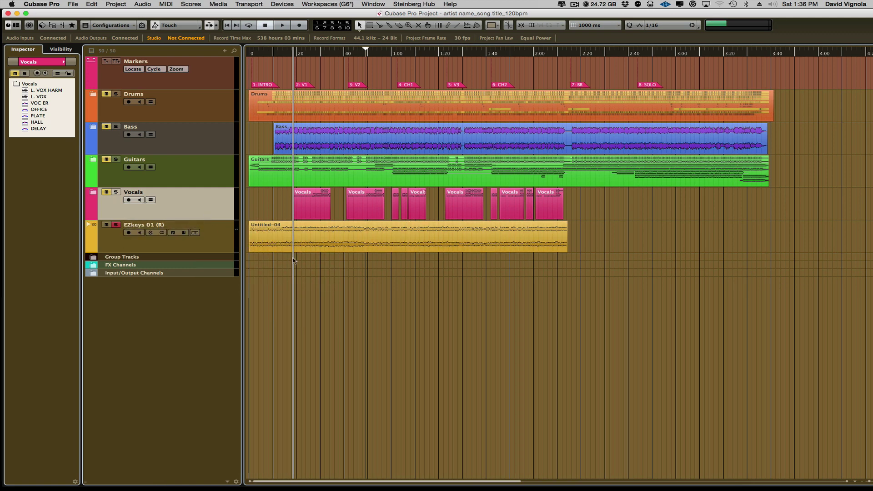
click(326, 244)
click(254, 213)
double_click(267, 227)
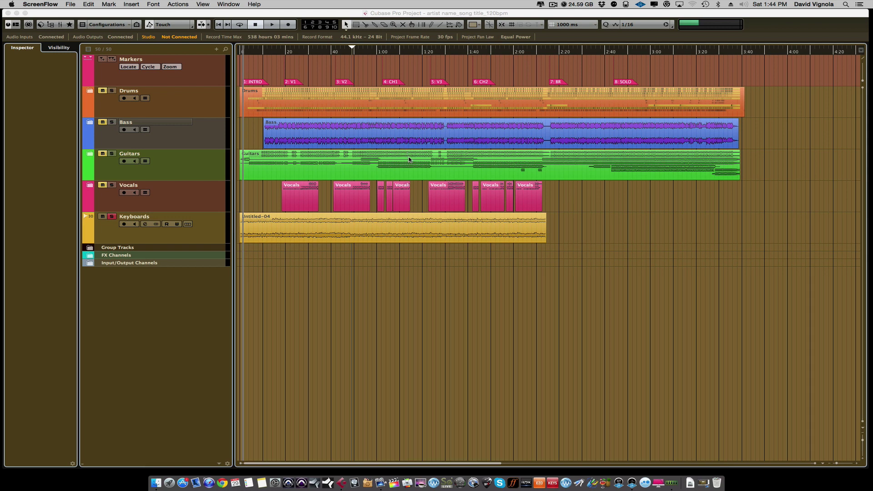
Show the MixConsole with F3 and select channels K IN through BASS AMP.
click(448, 26)
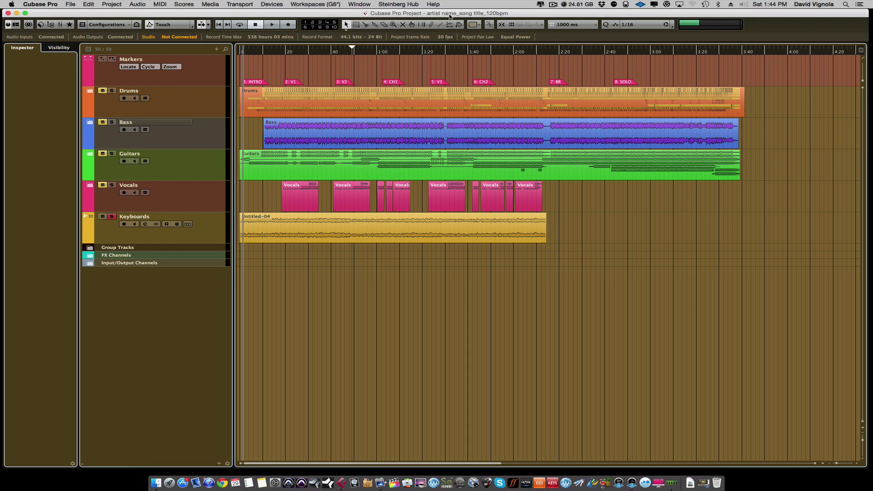
key(F3)
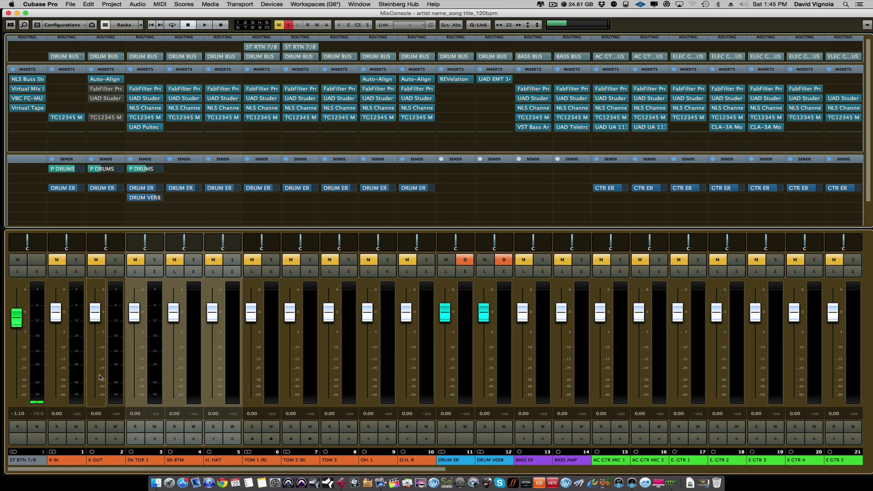
click(113, 378)
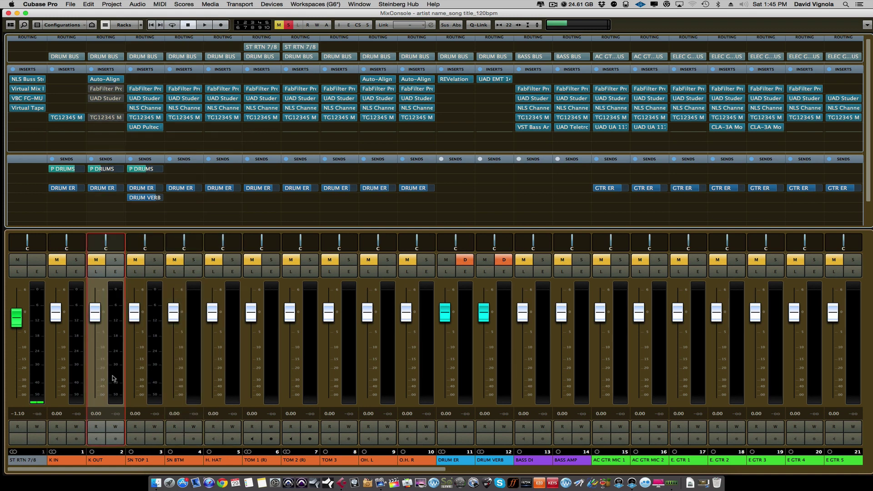
click(75, 374)
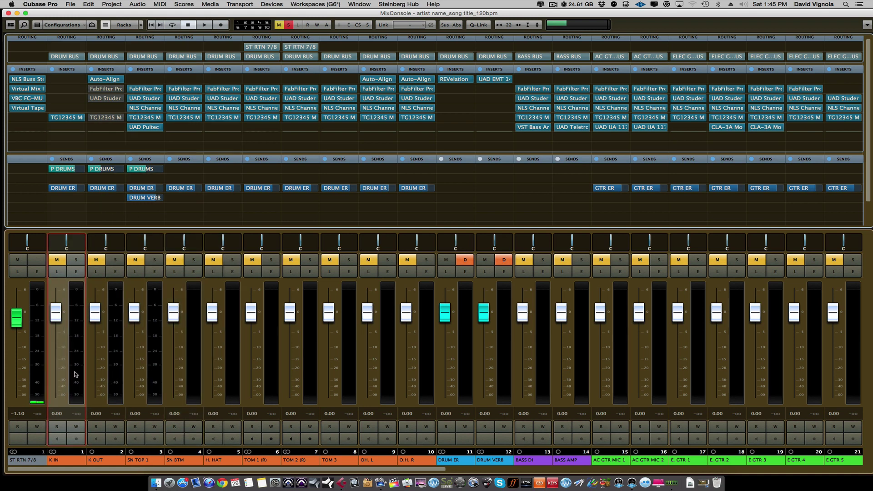
click(583, 389)
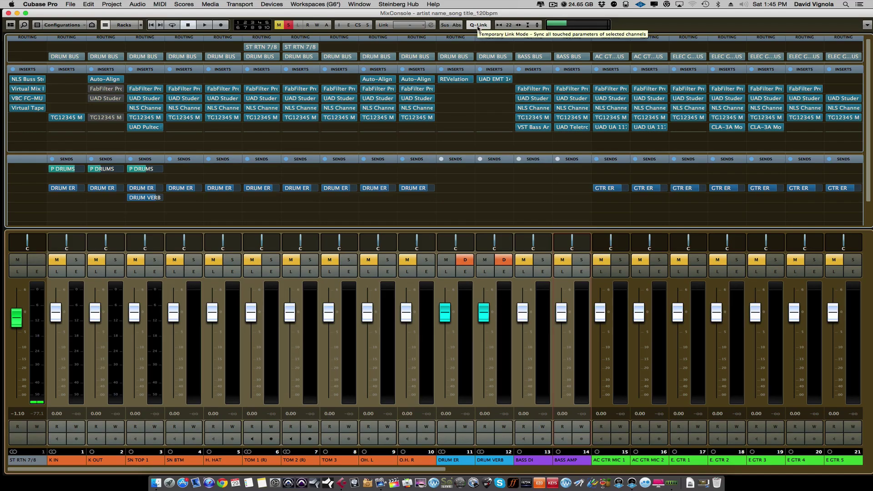
Set the TG12345, K OUT and NLS Channel insert slots to No Effect on the selected channels.
click(84, 120)
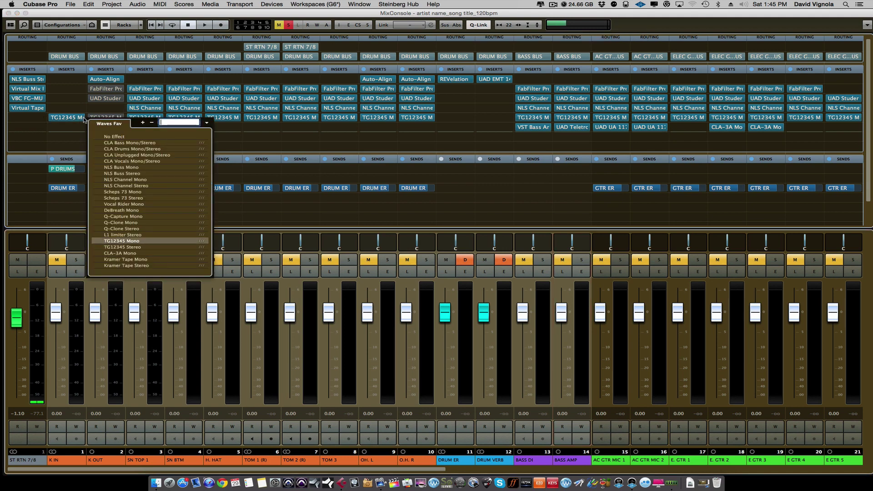
click(112, 137)
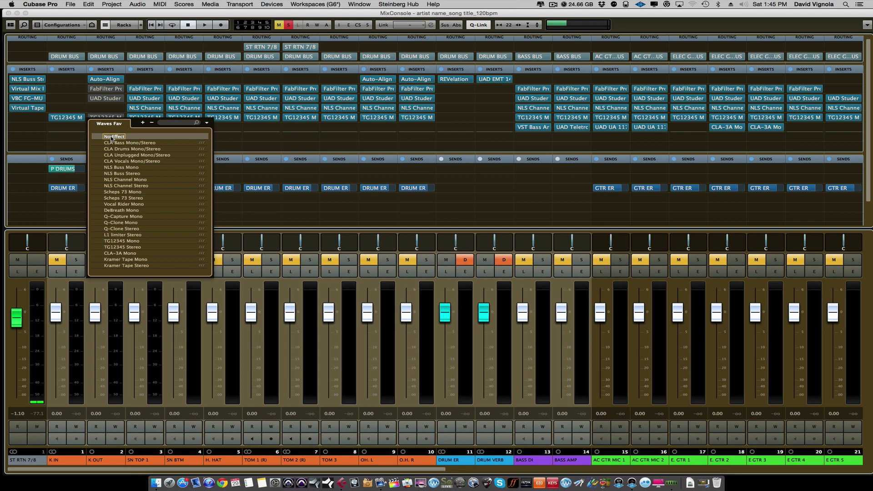
click(111, 137)
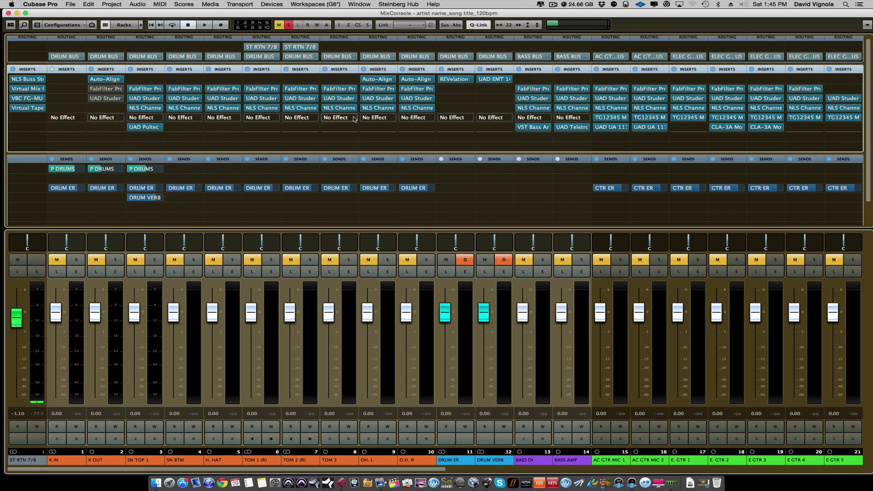
click(125, 98)
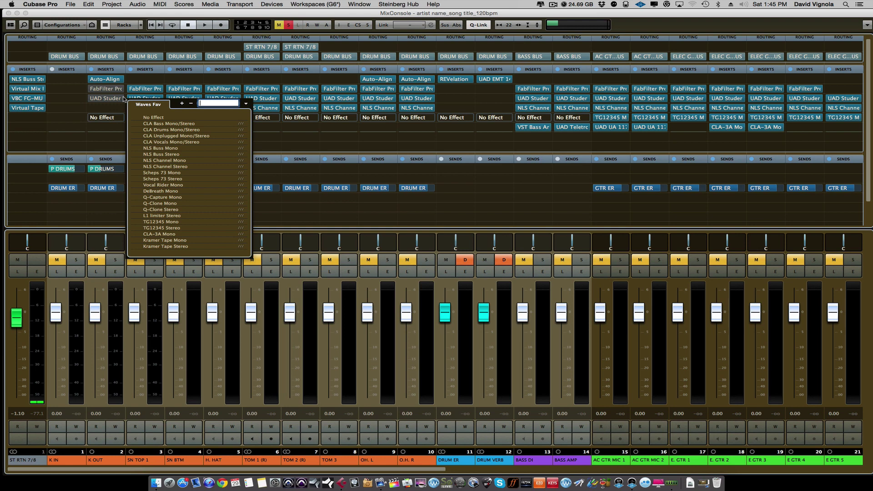
click(150, 118)
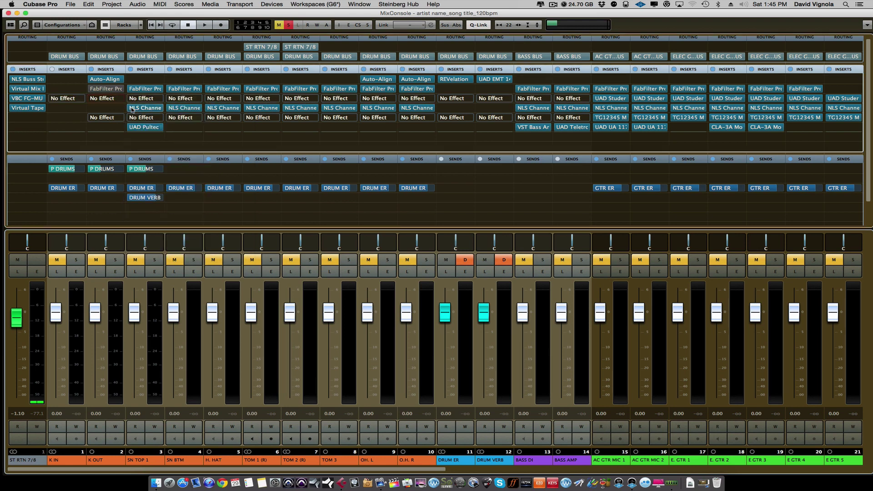
click(166, 108)
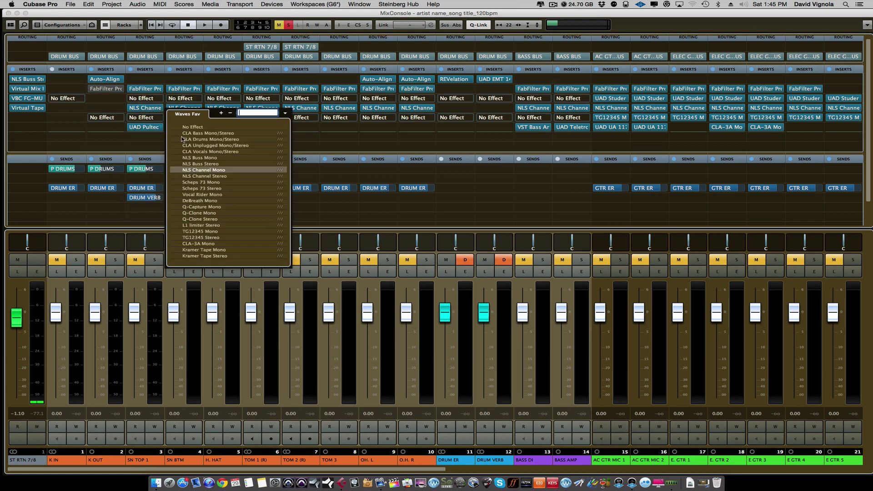
click(187, 128)
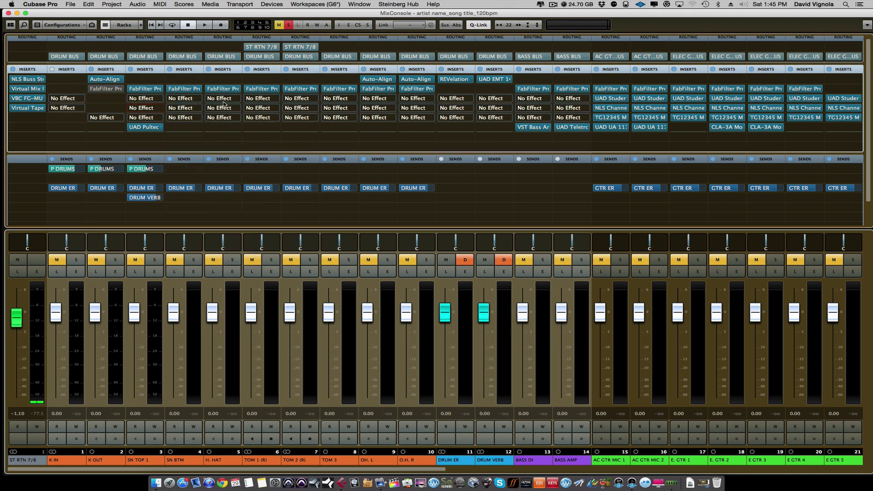
Clear the Auto-Align and FabFilter inserts, then close the MixConsole.
click(125, 79)
click(140, 98)
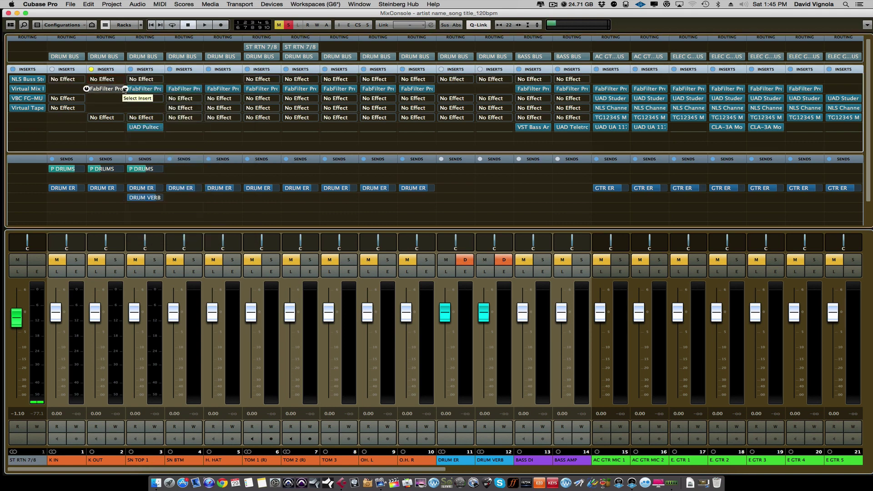
click(124, 89)
click(147, 110)
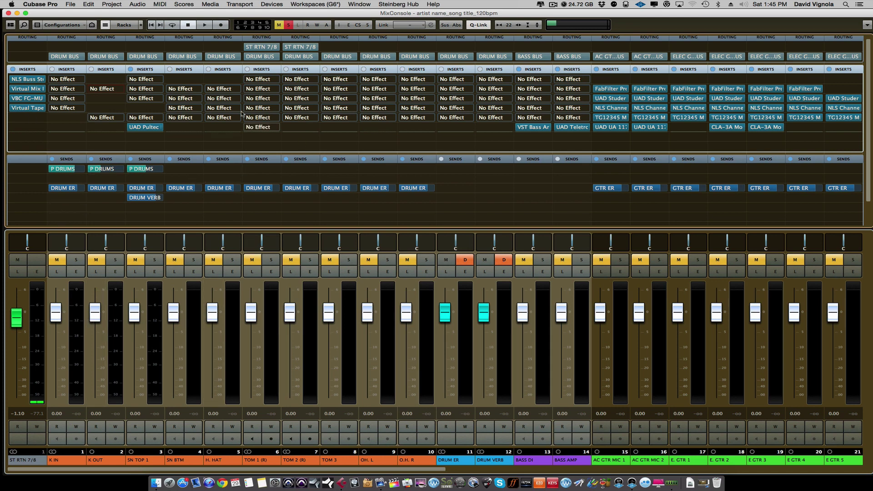
click(8, 13)
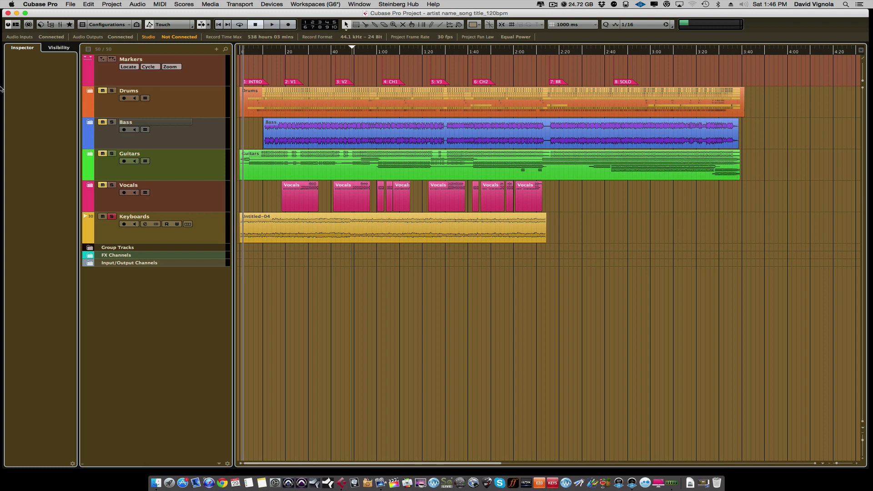
Expand and re-collapse the Guitars folder, then bring up the File menu.
click(90, 154)
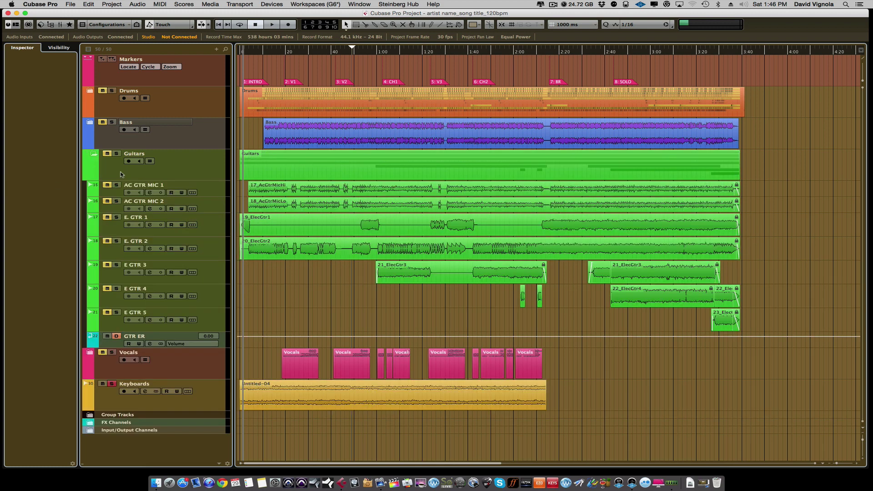
click(93, 155)
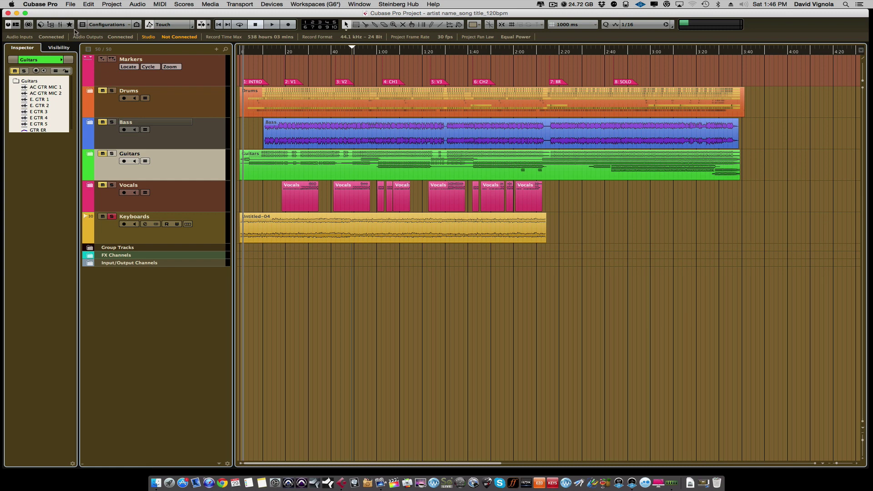
click(72, 5)
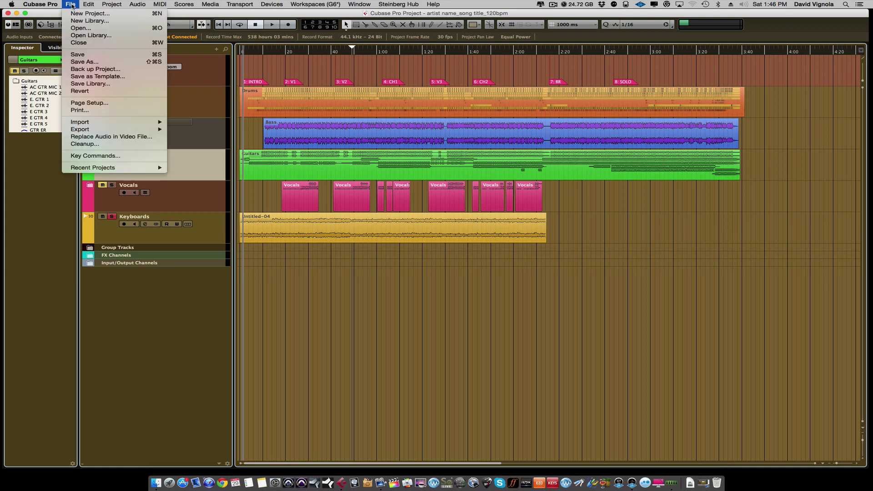
Open File > Export > Audio Mixdown with Channel Batch Export left on.
mouse_move(165, 130)
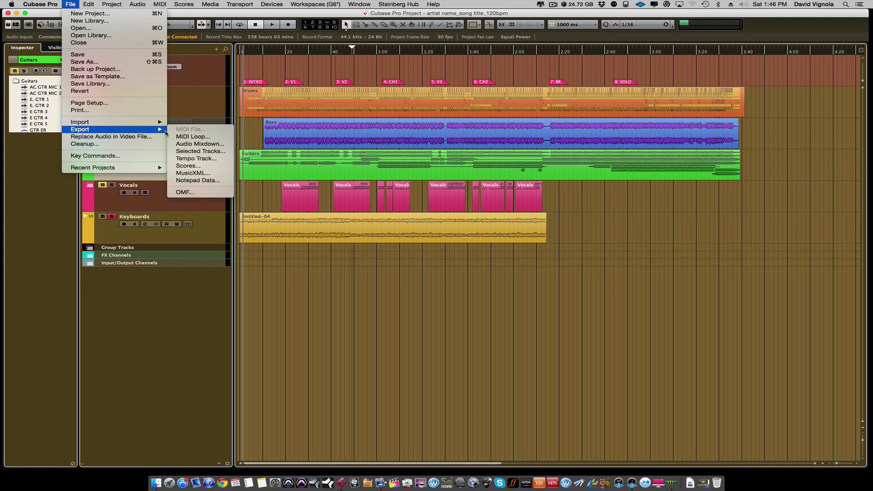
click(179, 144)
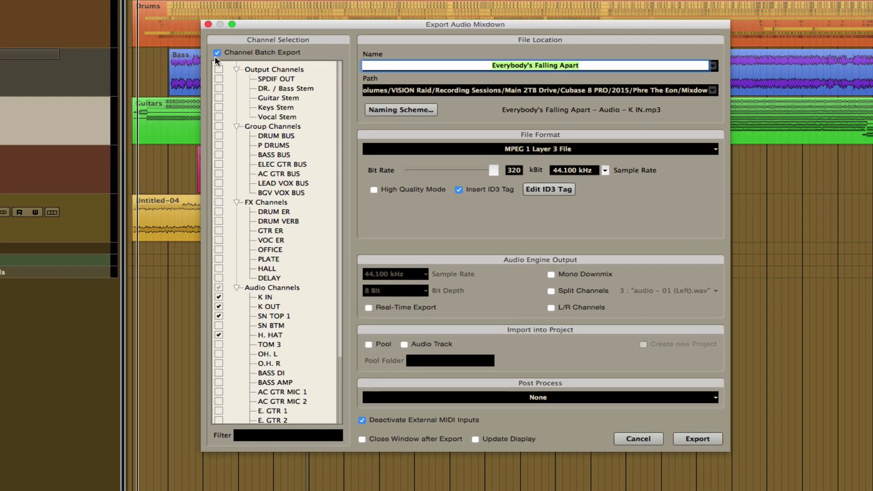
click(216, 53)
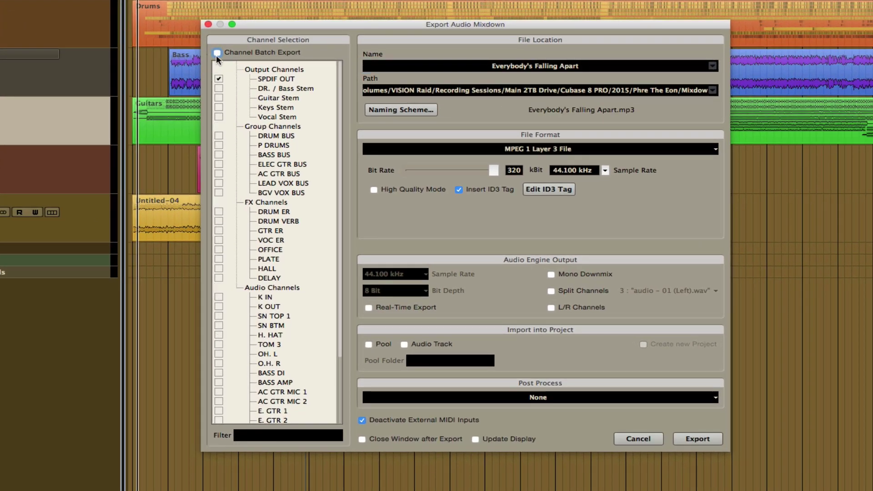
click(217, 54)
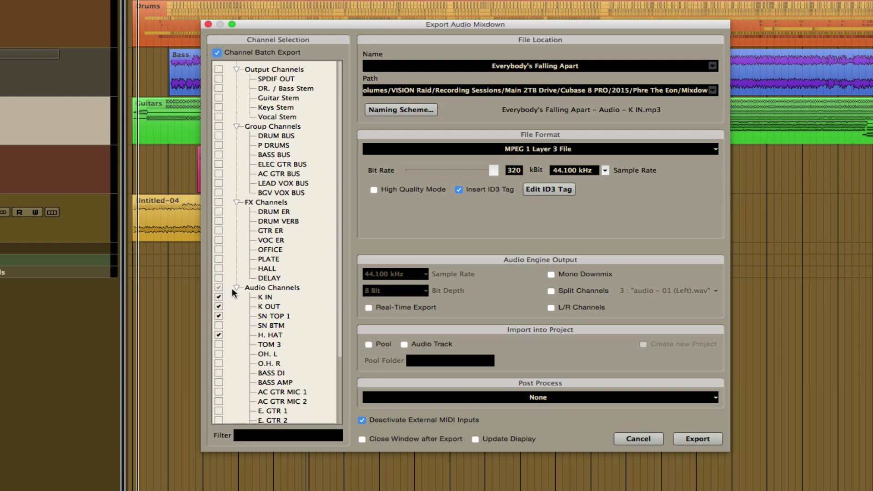
Untick the K IN, K OUT, SN TOP 1 and H. HAT channels.
click(218, 297)
click(219, 306)
click(219, 316)
click(219, 335)
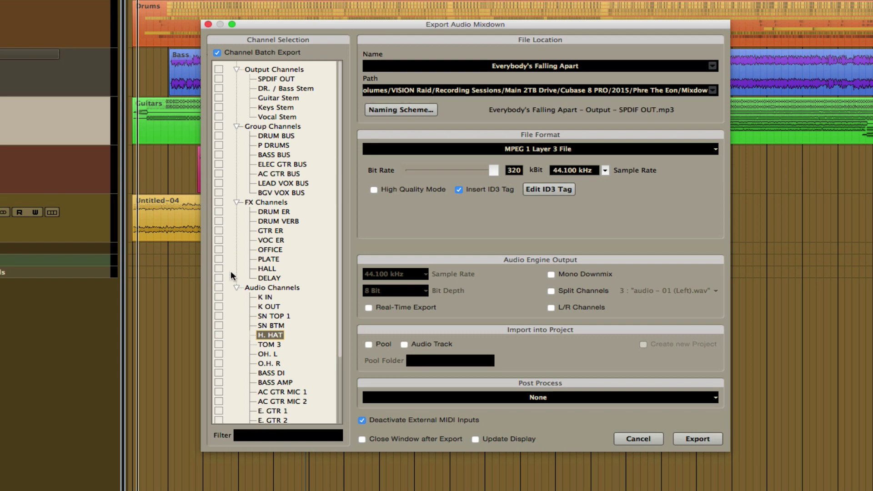
scroll(230, 274, down, 5)
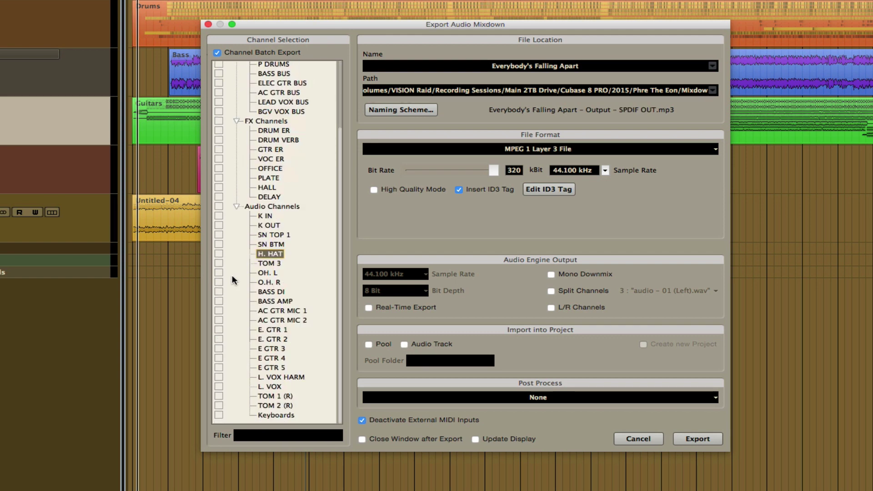
scroll(232, 259, up, 5)
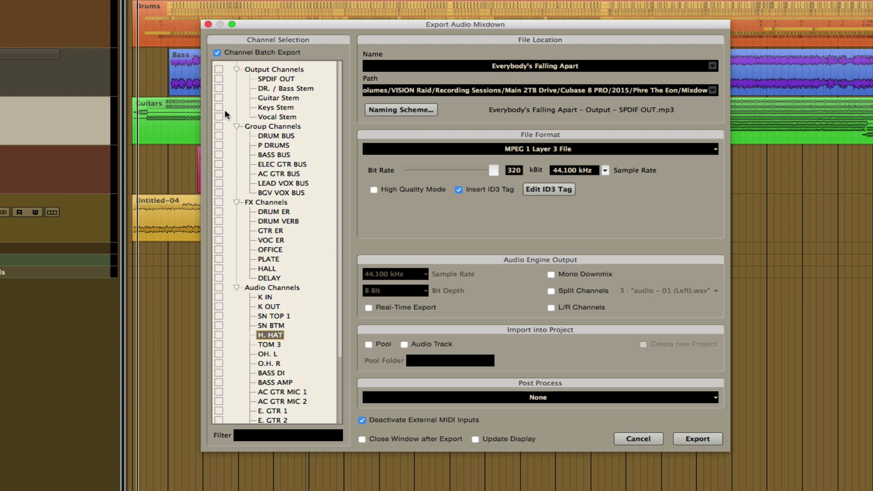
scroll(229, 236, down, 5)
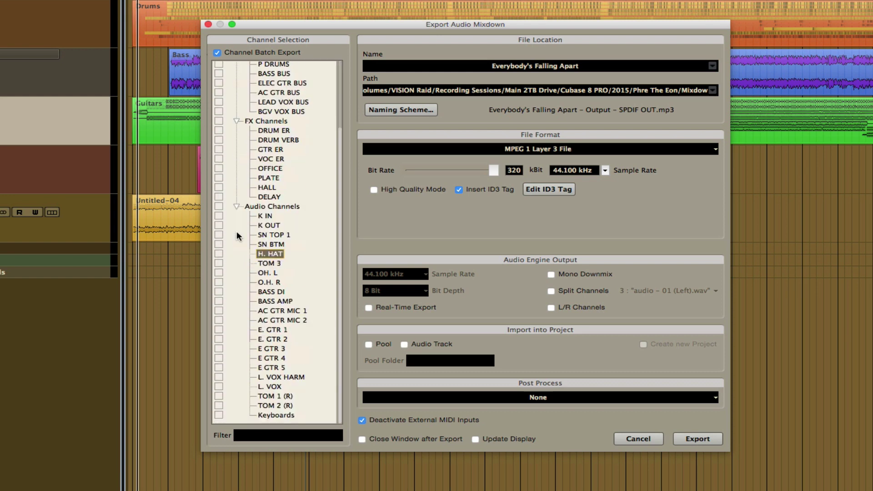
Tick all 22 audio channels from K IN through Keyboards for stem export.
click(218, 216)
click(218, 225)
click(218, 234)
click(218, 244)
click(218, 254)
click(218, 263)
click(218, 272)
click(218, 282)
click(218, 292)
click(219, 301)
click(219, 310)
click(219, 319)
click(219, 329)
click(218, 339)
click(219, 348)
click(217, 358)
click(218, 367)
click(218, 377)
click(216, 386)
click(216, 395)
click(217, 405)
click(217, 415)
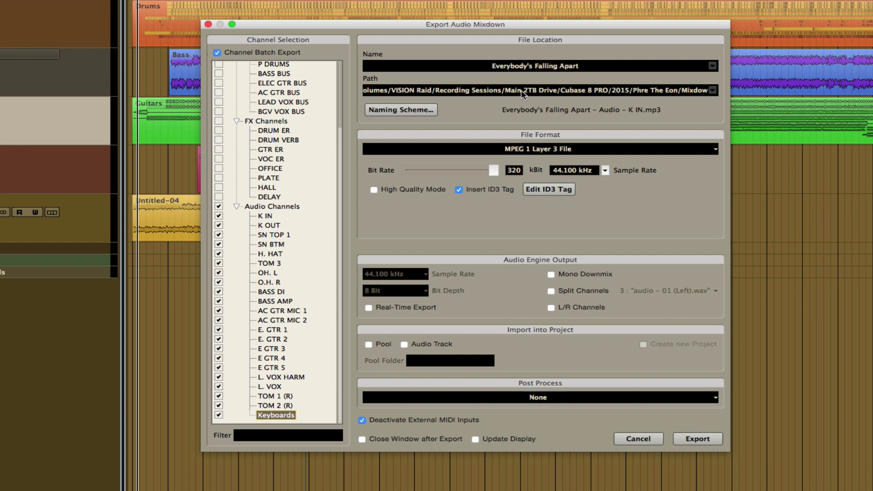
Choose a new export path and browse to the Desktop.
click(712, 90)
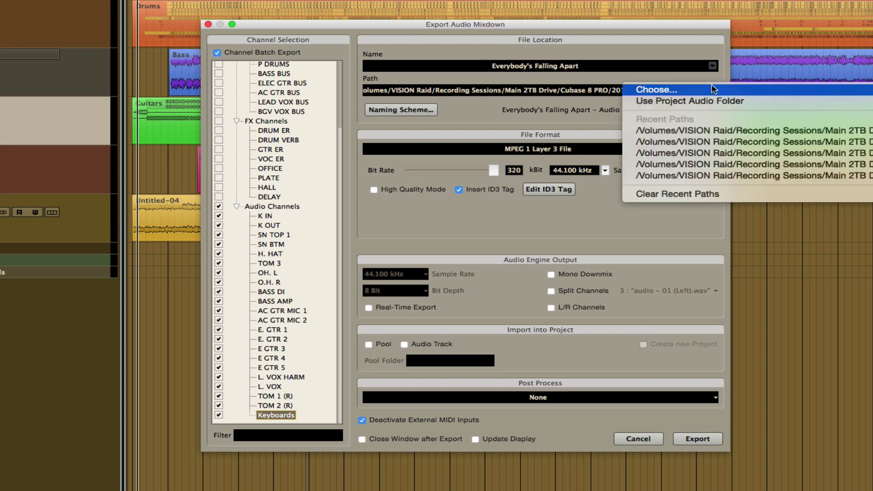
click(676, 91)
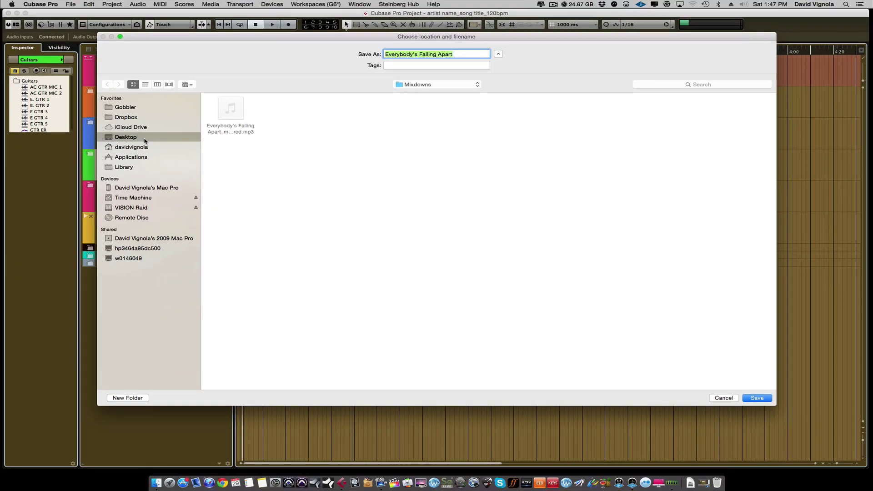
click(146, 137)
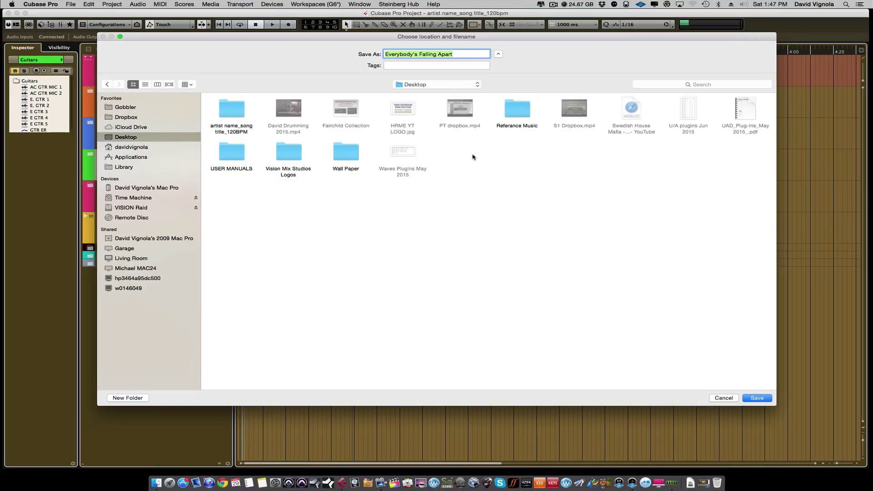
Create the folder 'artist name_song title_120bpm_stems' and save it as the export destination.
click(128, 398)
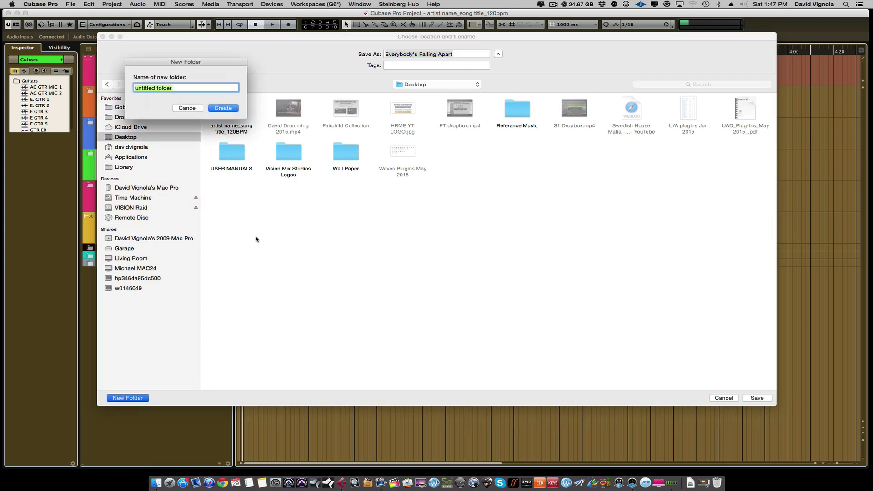
drag(219, 67, 413, 202)
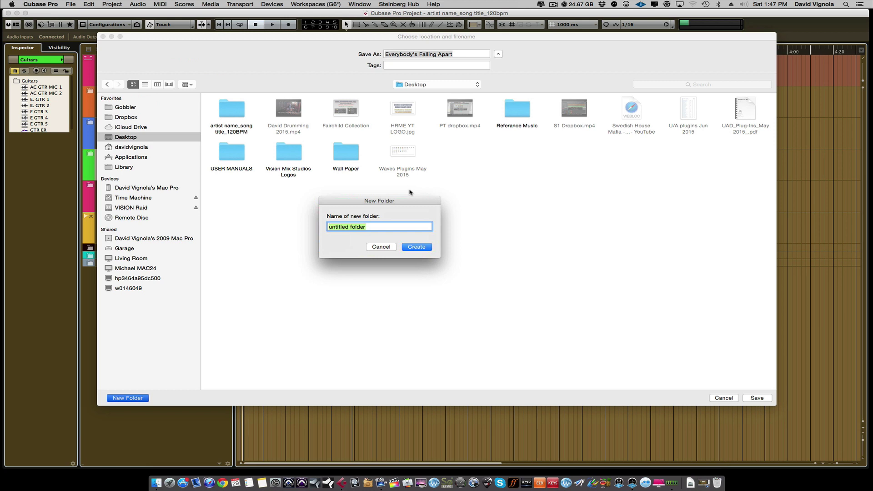
key(BackSpace)
text(artist name_song title_120bpm_)
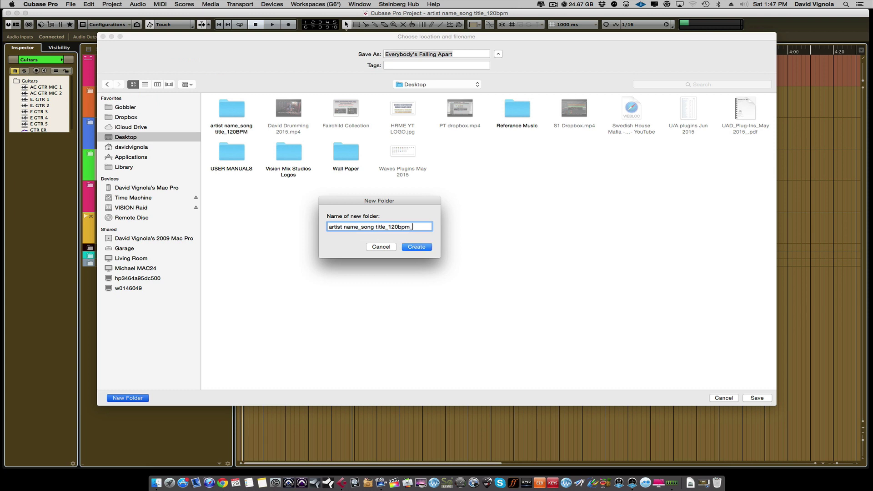
text(stems)
click(409, 251)
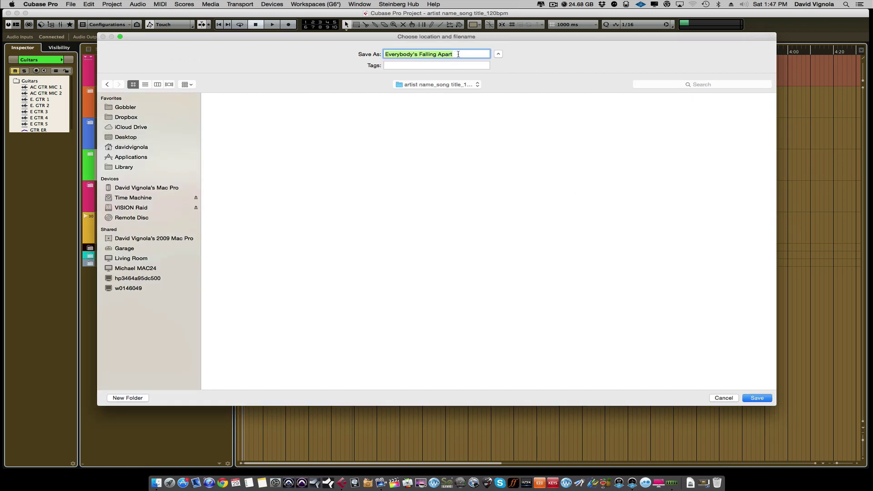
drag(458, 54, 337, 54)
click(761, 398)
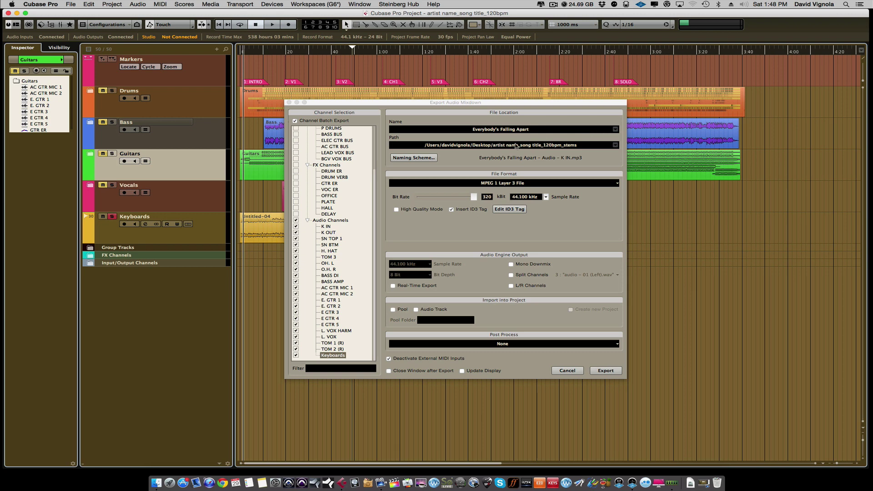
Switch the export to Wave File, 24 Bit, 48.000 kHz, then show the Naming Scheme.
click(619, 184)
click(417, 161)
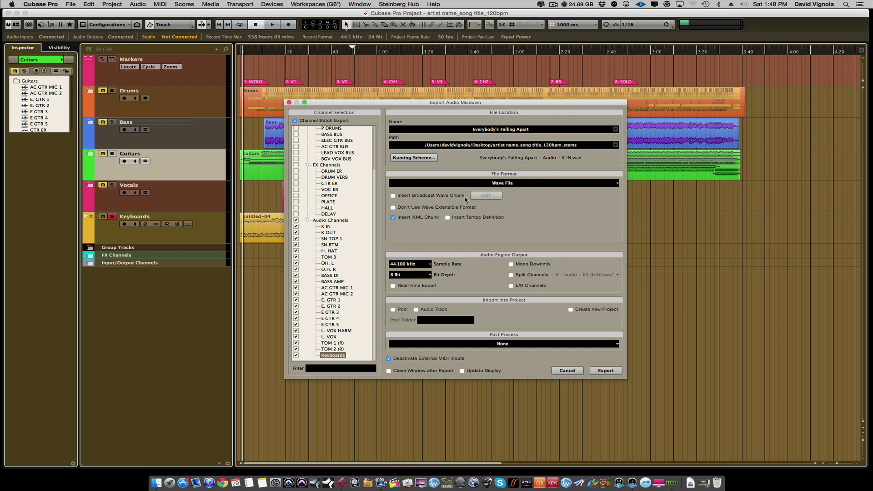
click(430, 275)
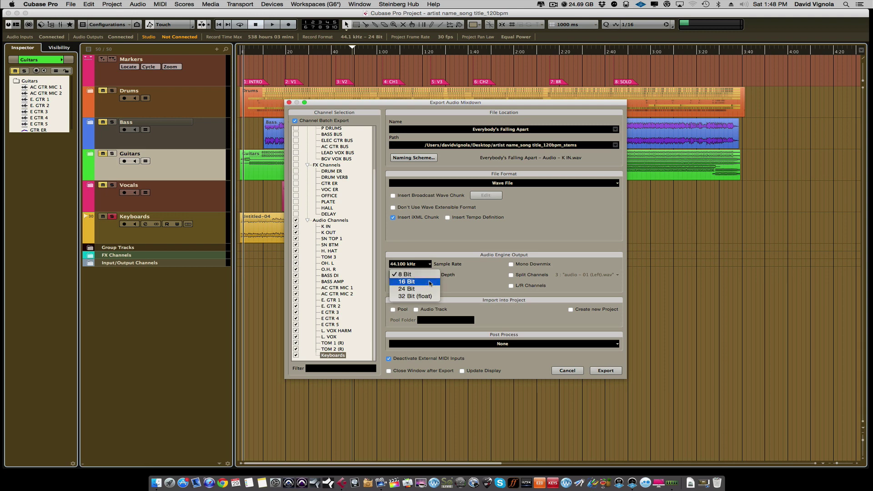
click(425, 288)
click(431, 266)
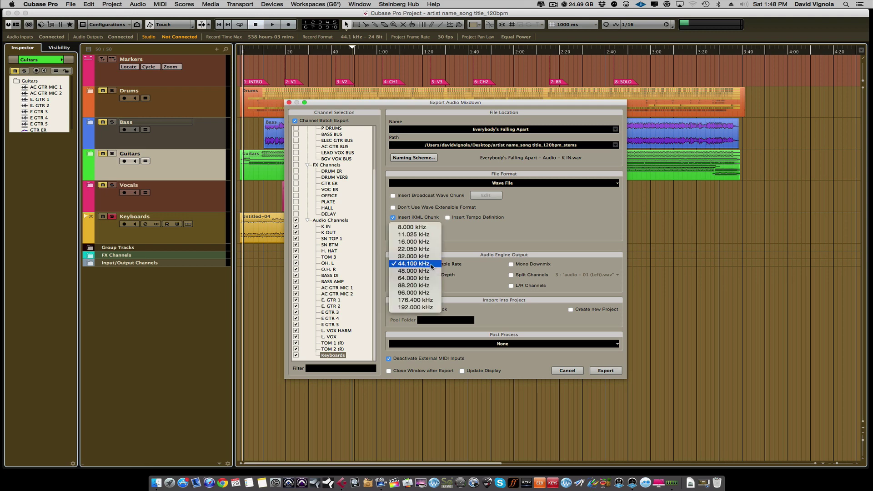
click(425, 271)
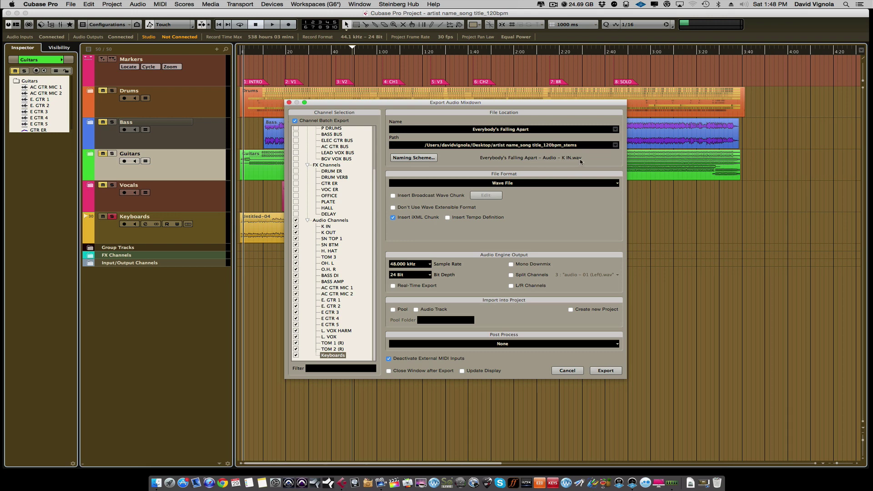
click(413, 158)
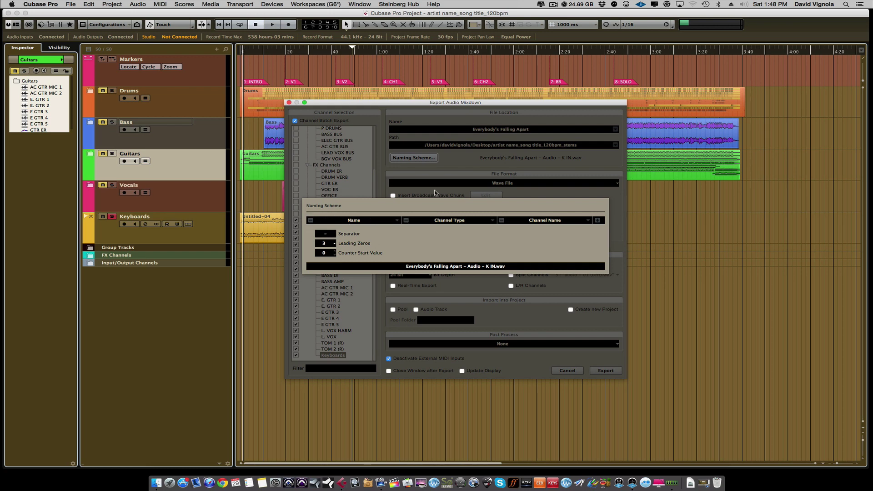
Close the Naming Scheme popup and try exporting the stems.
click(455, 166)
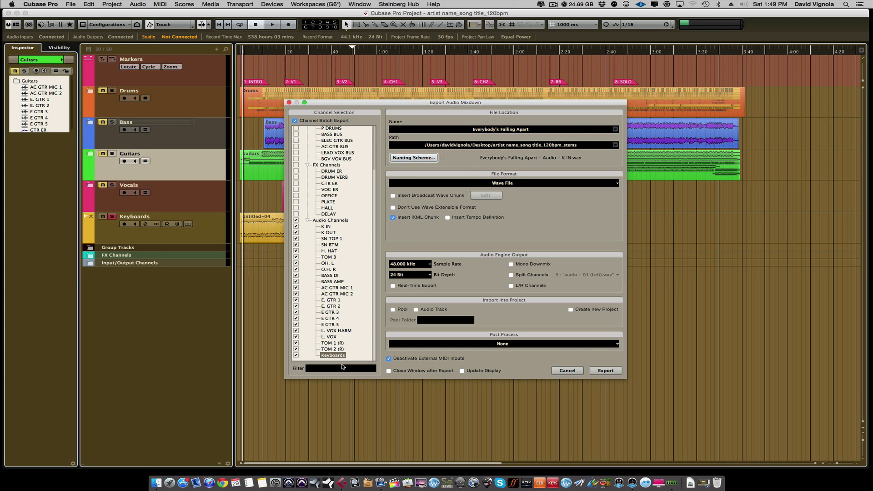
click(606, 370)
click(605, 371)
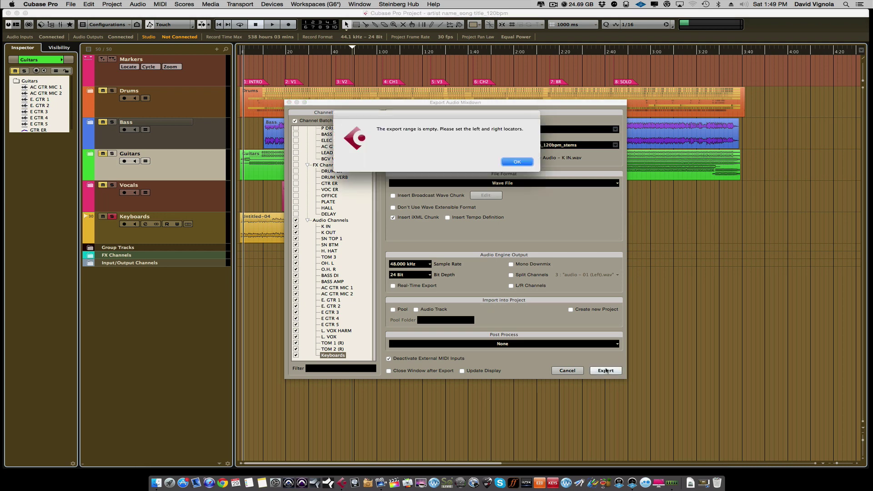
Dismiss the empty-range warning, cancel the dialog, and set locators from song start to about 3:46.
click(517, 162)
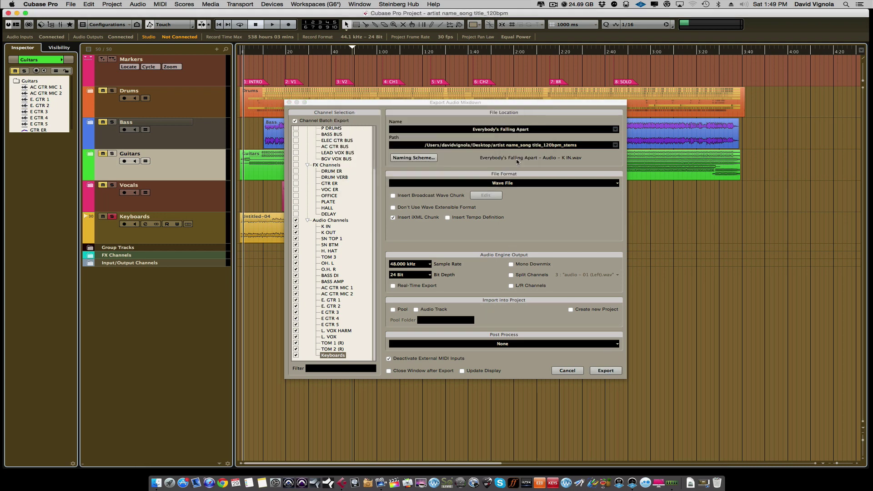
click(567, 371)
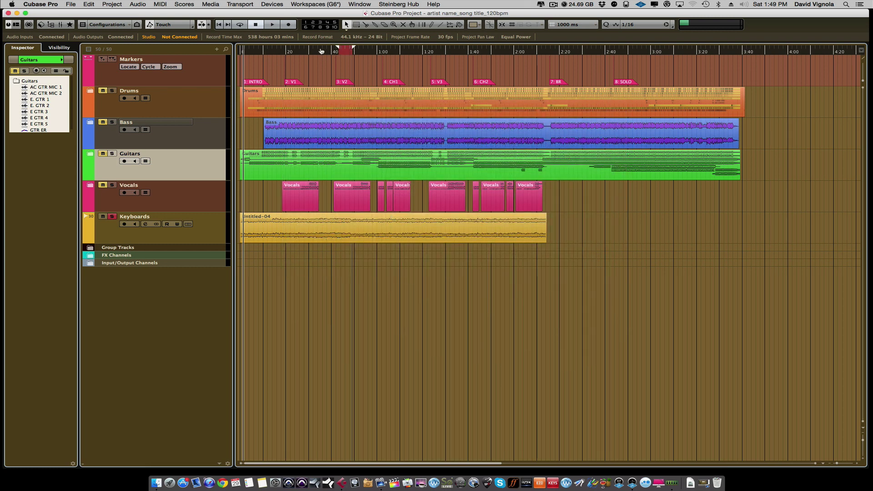
drag(353, 49, 231, 57)
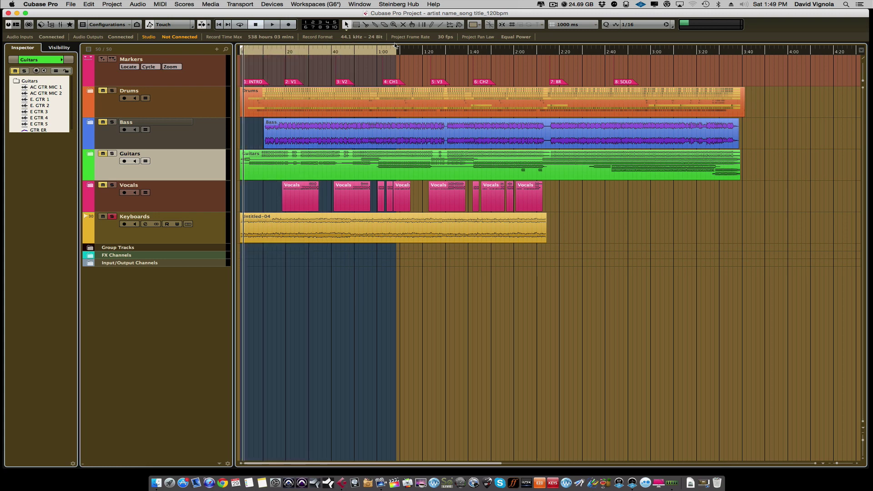
drag(394, 50, 750, 56)
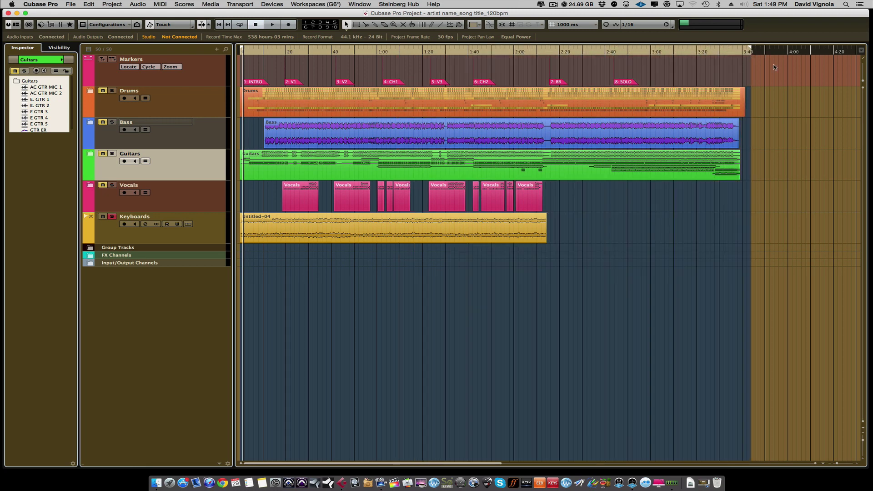
drag(744, 50, 747, 50)
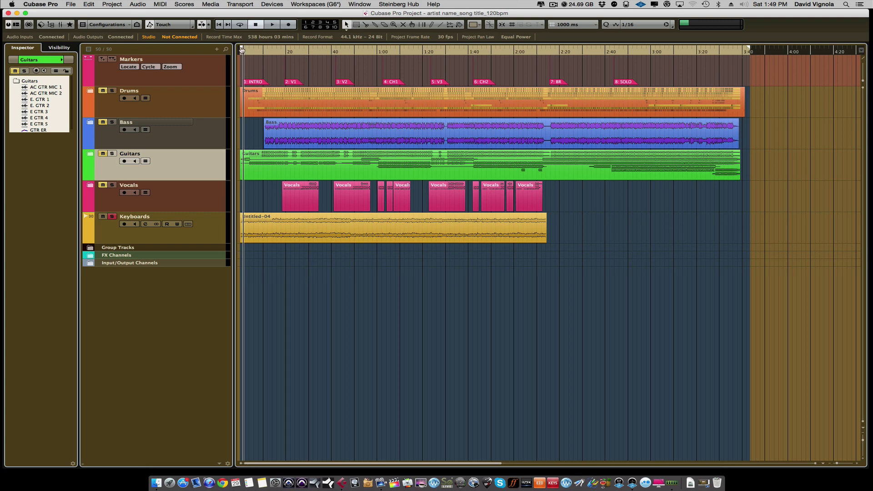
Reopen Audio Mixdown, export the ticked channels as WAV stems, and close the dialog.
click(71, 4)
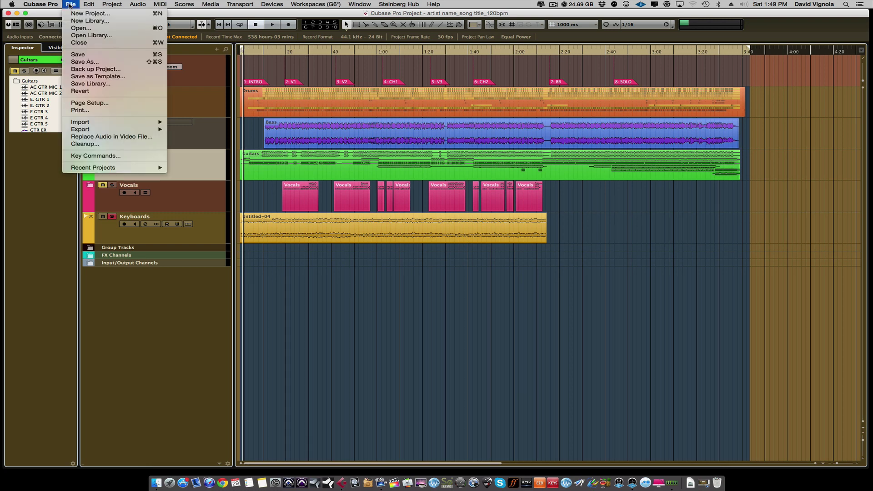
mouse_move(112, 129)
click(183, 144)
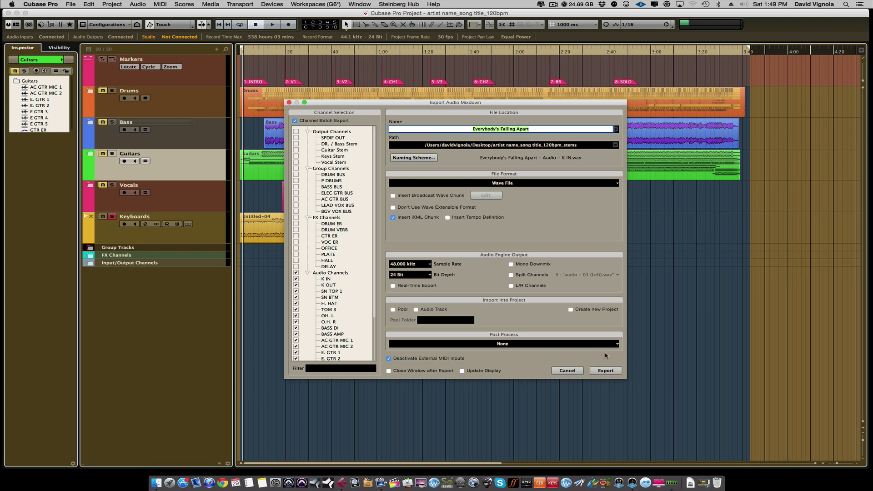
click(606, 370)
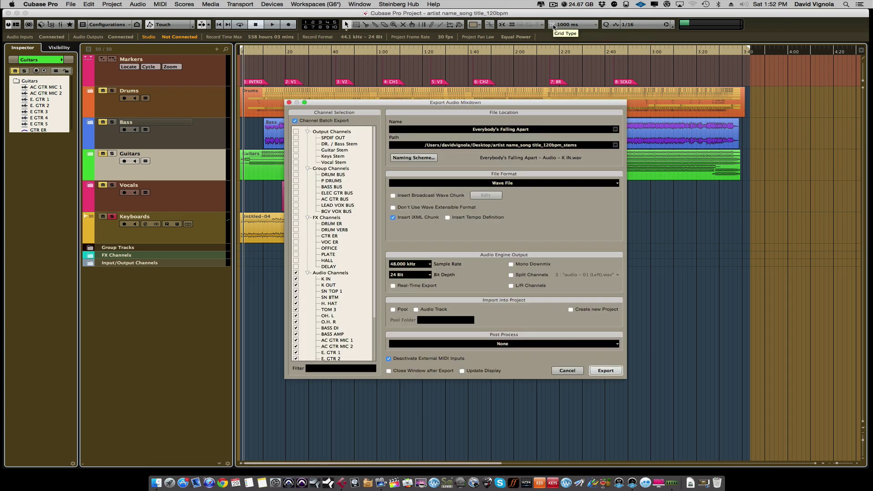
click(566, 370)
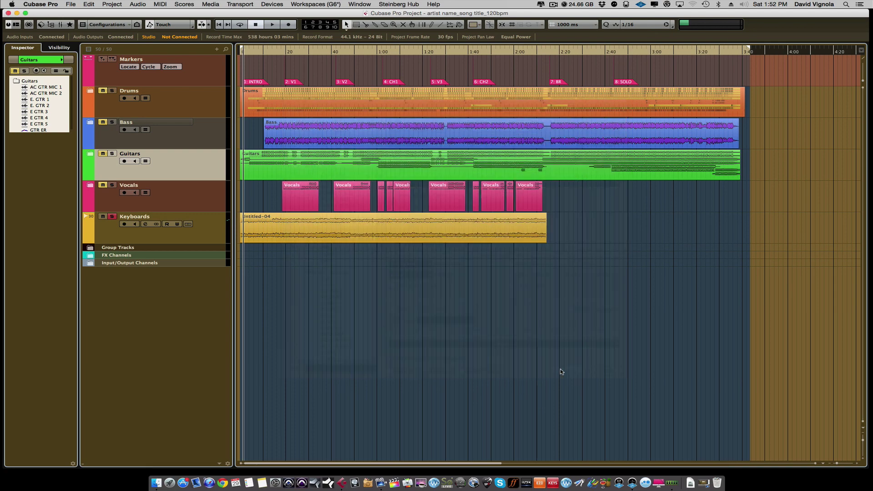
Minimize Cubase and check the stems folder in list view shows 22 WAV stems at 64.4 MB.
click(17, 13)
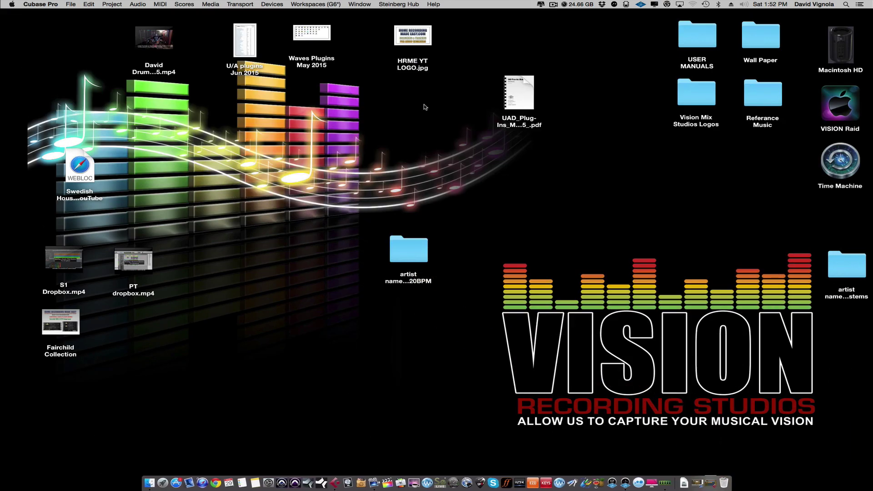
drag(839, 271, 507, 248)
double_click(509, 245)
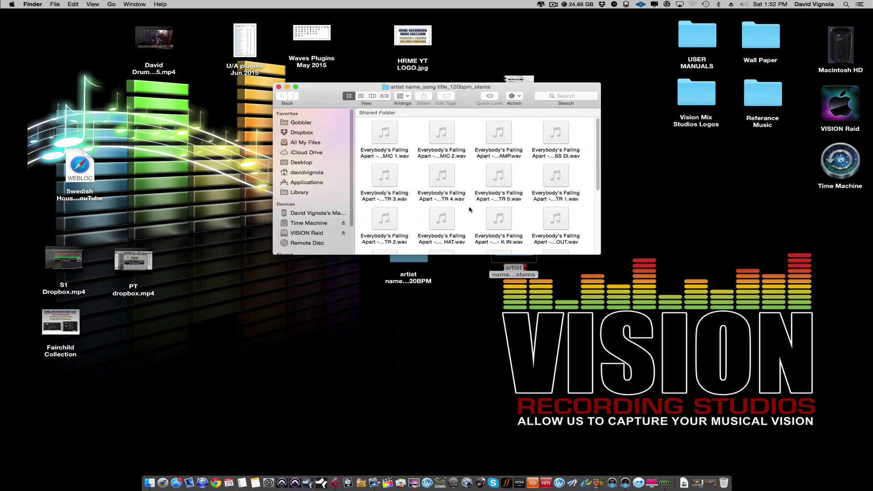
drag(600, 253, 680, 400)
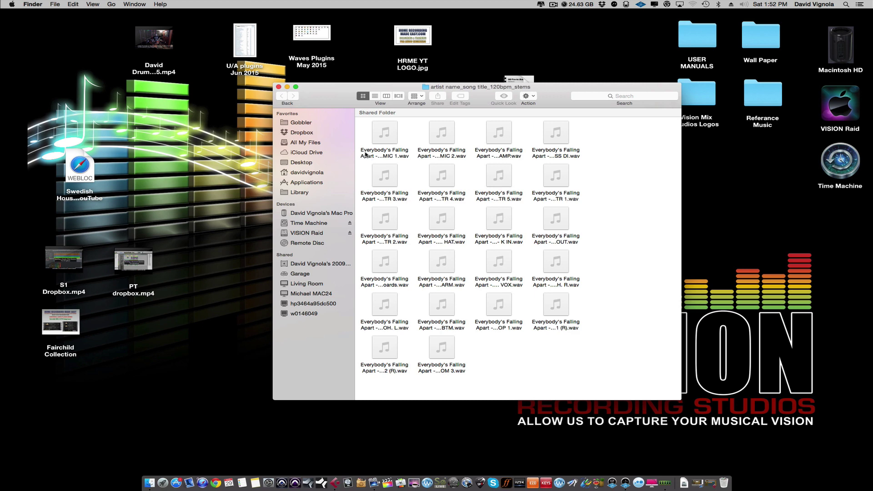
click(374, 96)
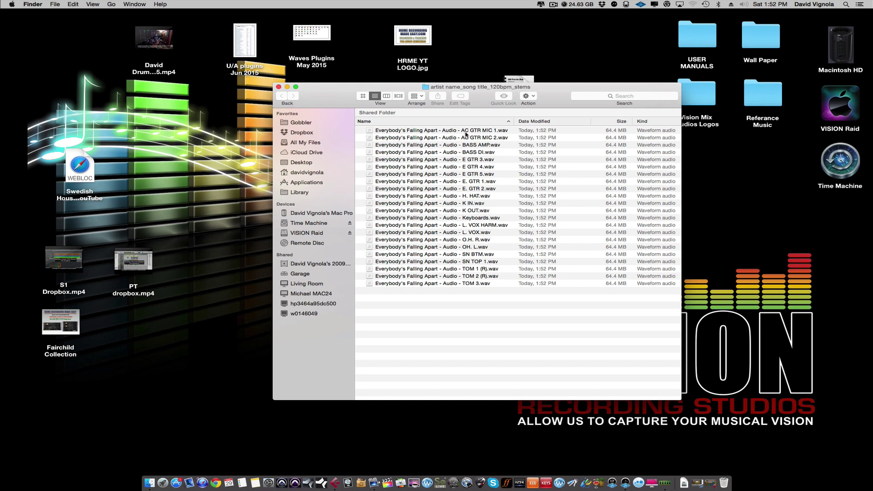
click(278, 86)
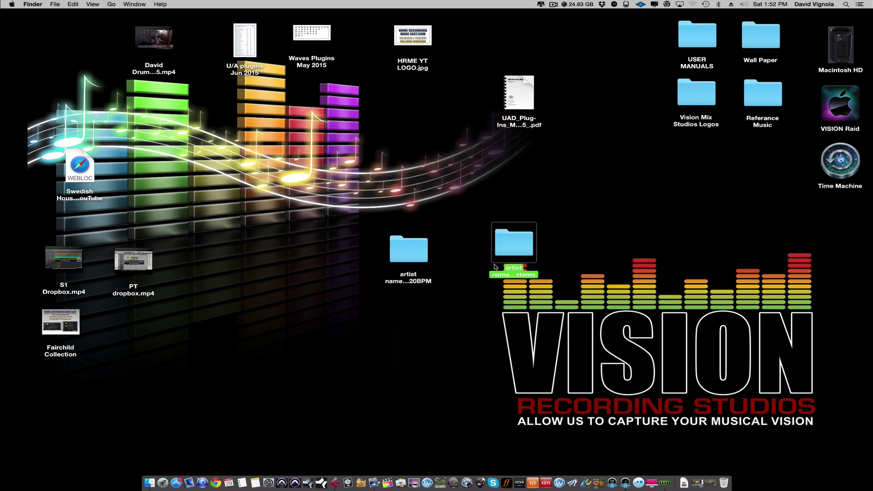
drag(513, 246, 508, 242)
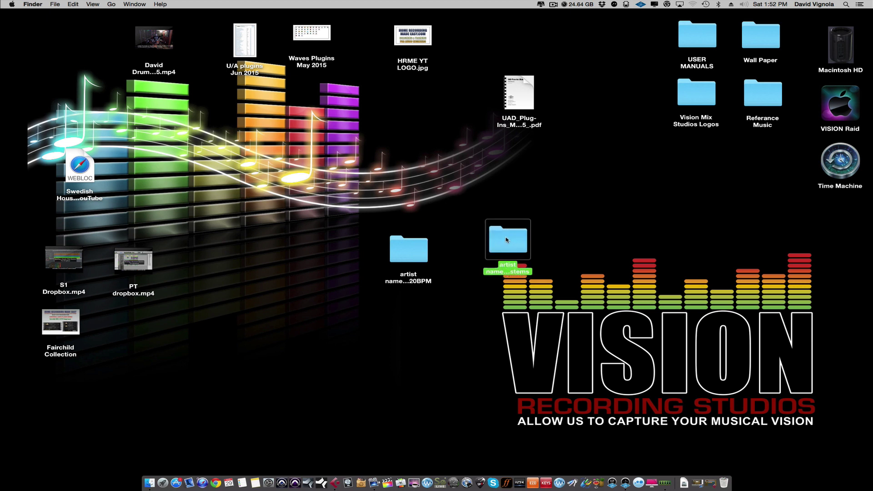
Compress the stems folder to artist name_song title_120bpm_stems.zip and place it below the folder.
right_click(503, 244)
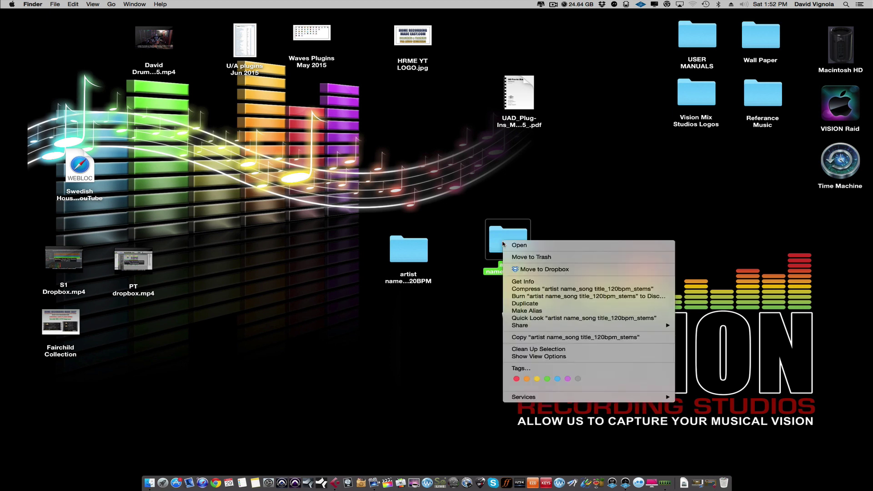
click(519, 289)
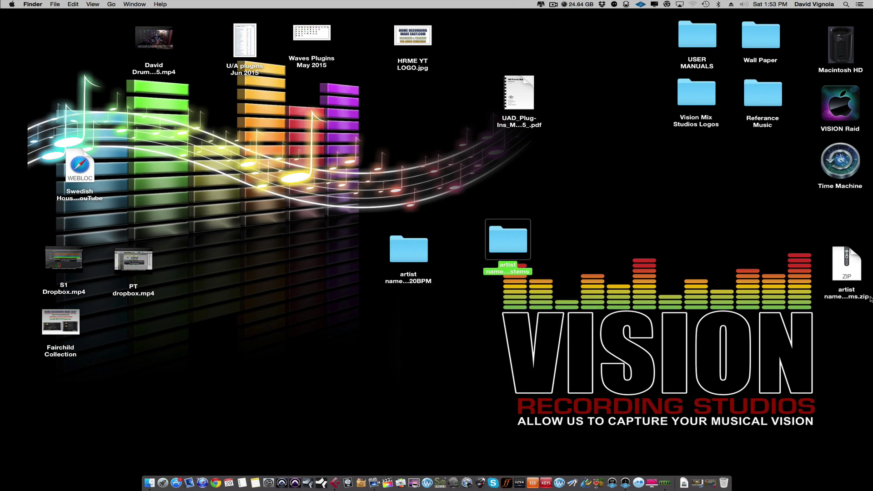
drag(671, 287, 500, 332)
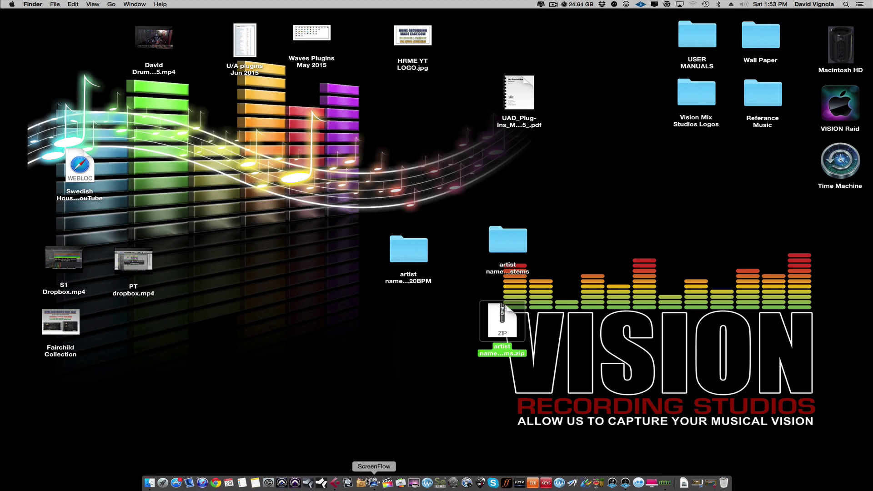
Launch Chrome, search Yahoo for Dropbox, and open the Dropbox - Official Site result.
click(215, 477)
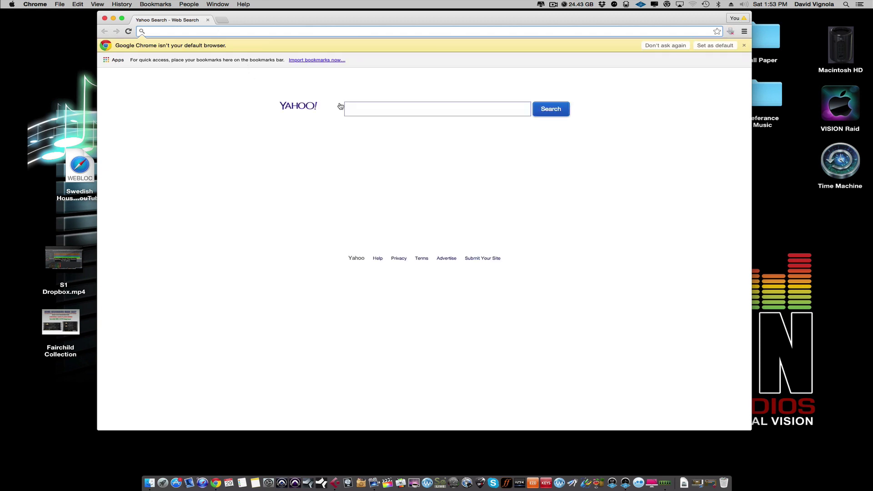
click(353, 107)
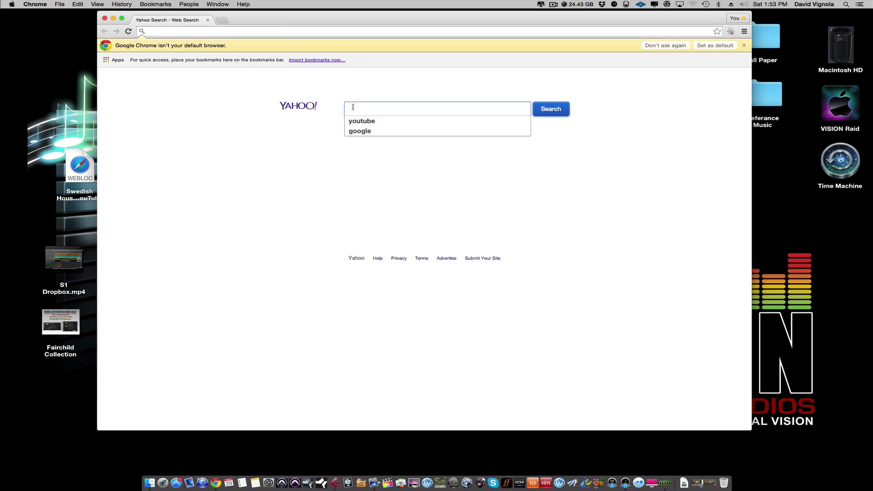
text(dro)
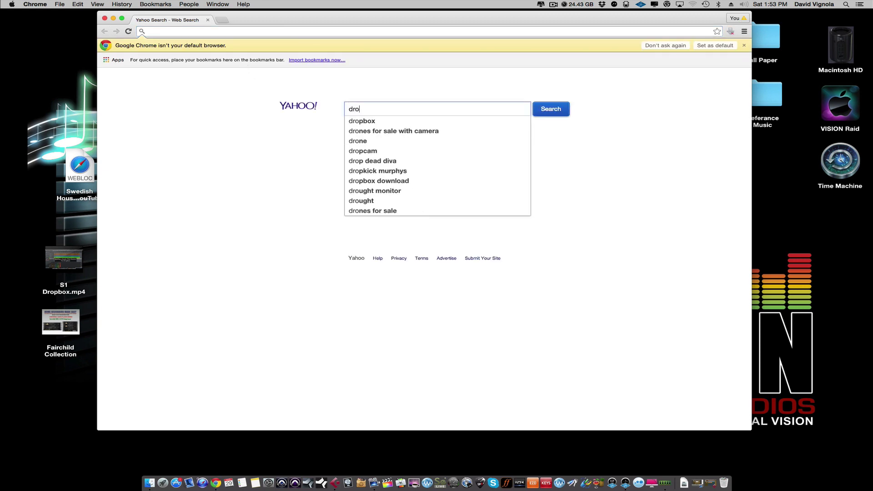
text(pbpx)
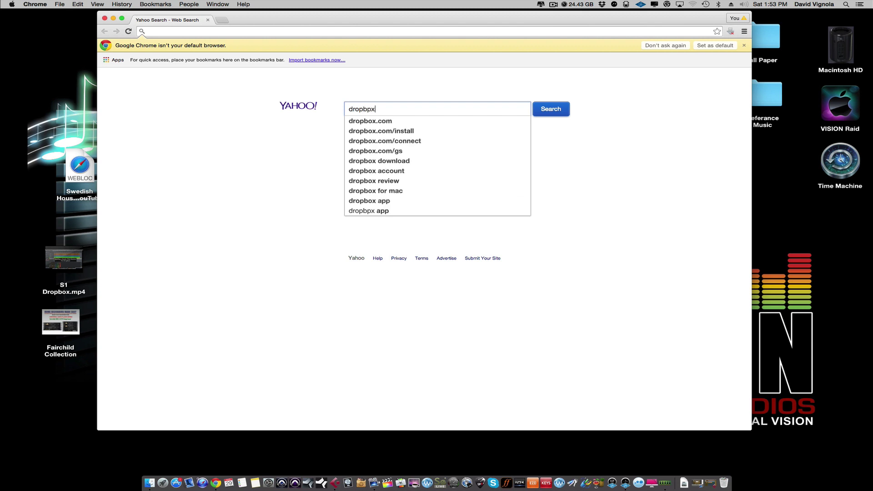
key(Return)
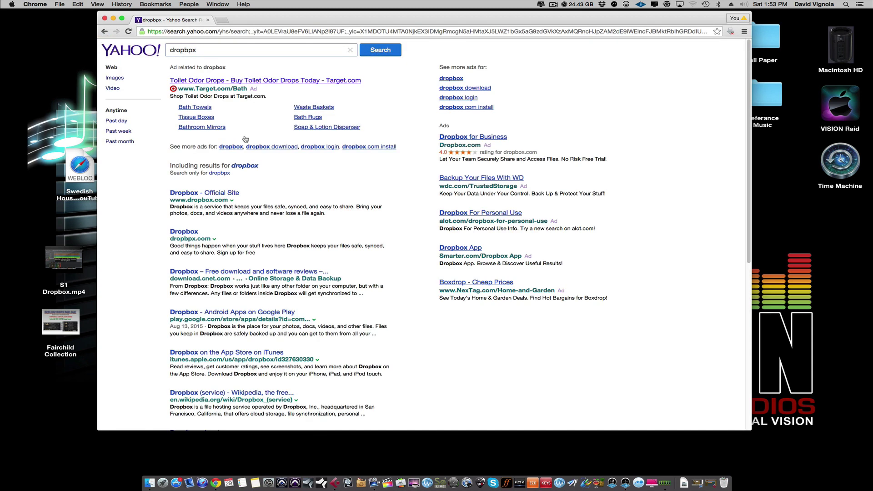
click(188, 193)
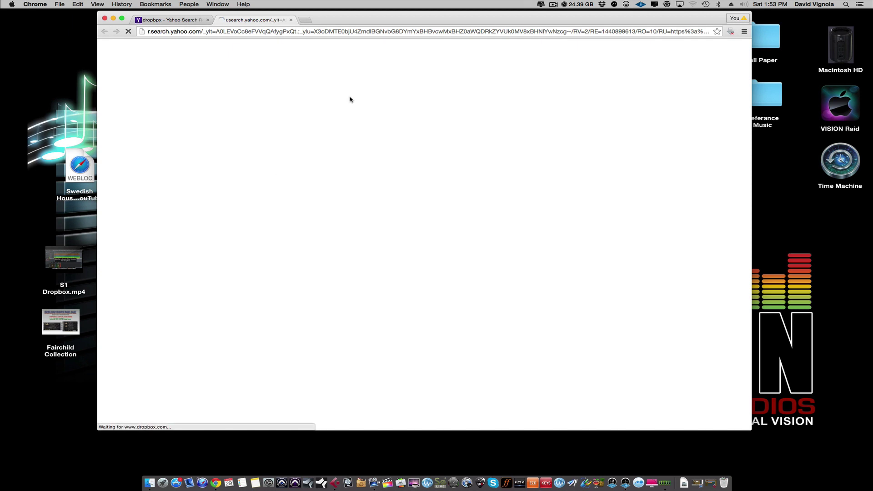
Sign in to Dropbox with the account e-mail and password.
drag(355, 22, 344, 20)
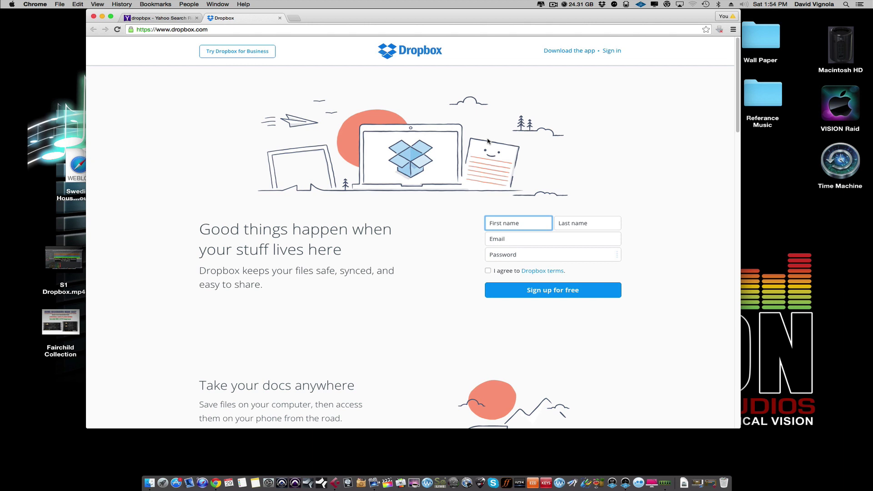
click(608, 52)
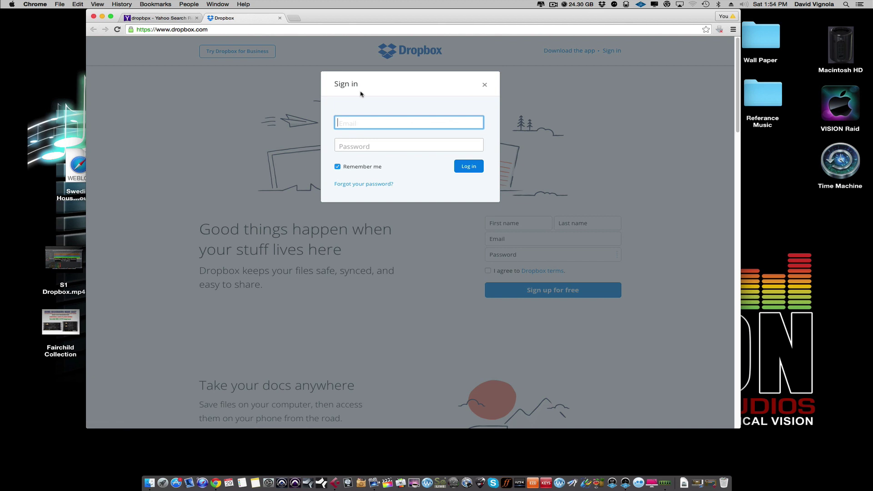
key(Tab)
text(••••••)
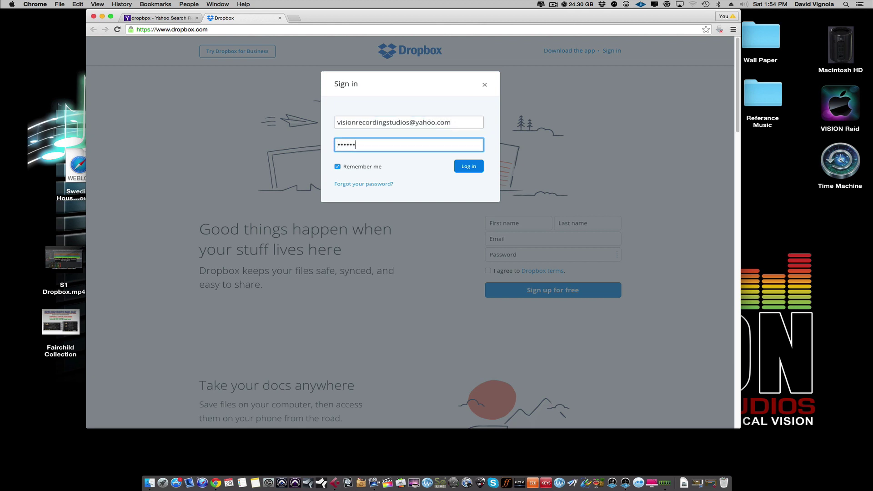
text(••••)
key(Return)
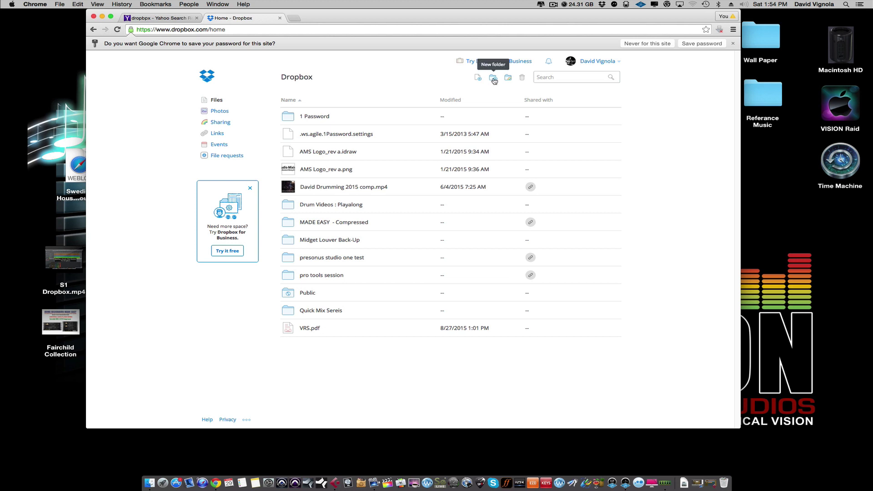
Create a Dropbox folder named 'cubase stems' in the home listing and open it.
click(493, 80)
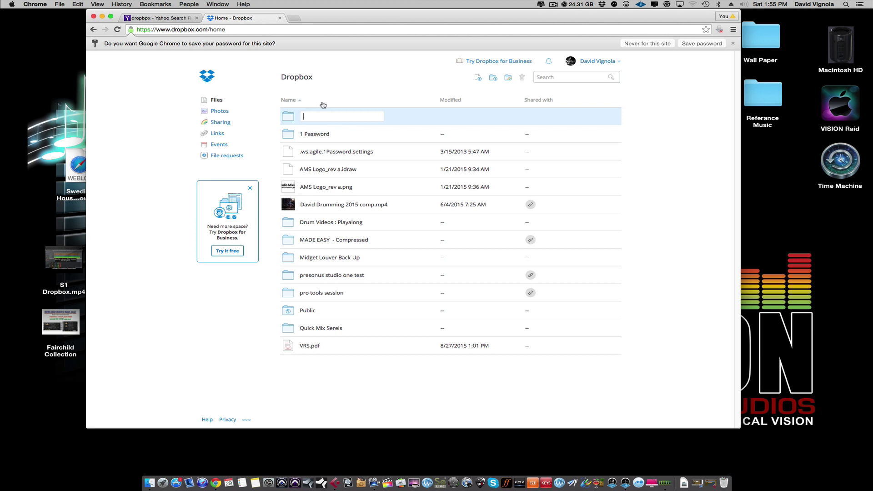
text(cubase stems)
key(Return)
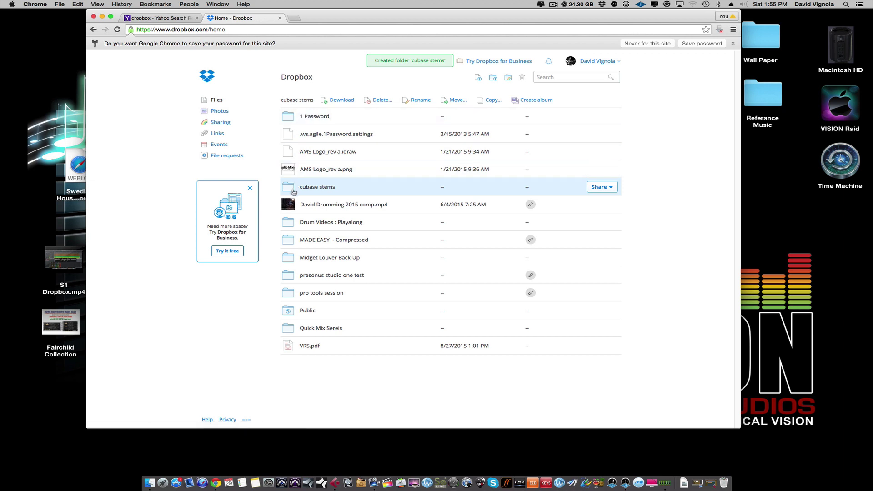
click(294, 189)
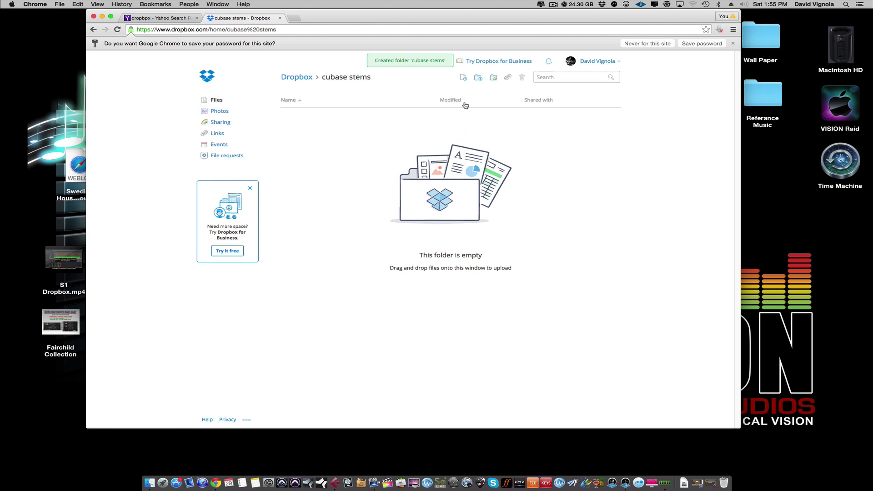
Upload artist name_song title_120bpm_stems.zip (36.35 MB) from the Desktop into 'cubase stems'.
click(463, 77)
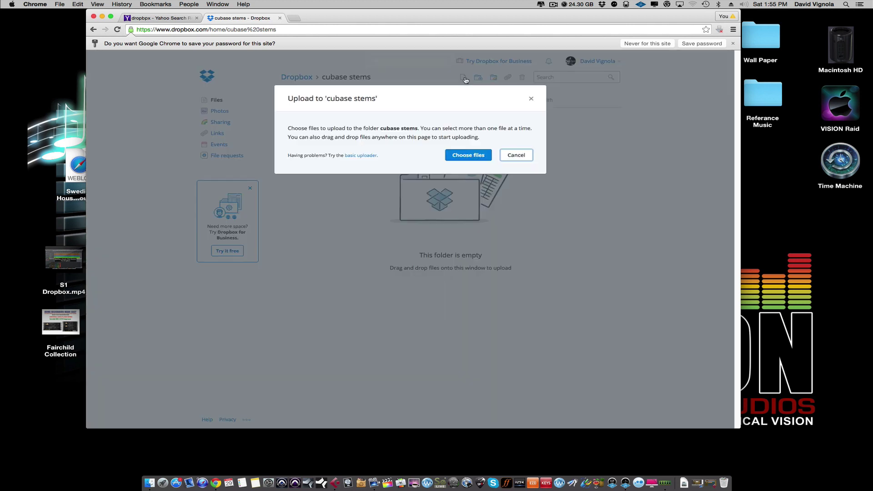
click(465, 156)
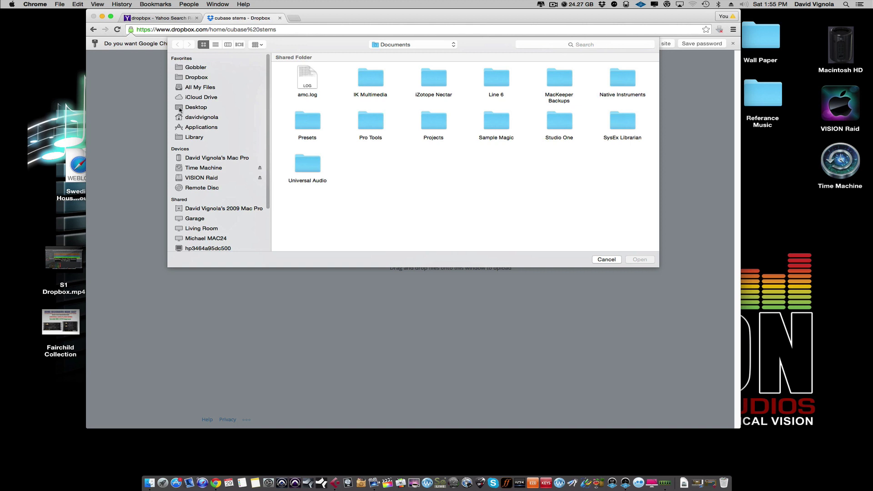
click(182, 109)
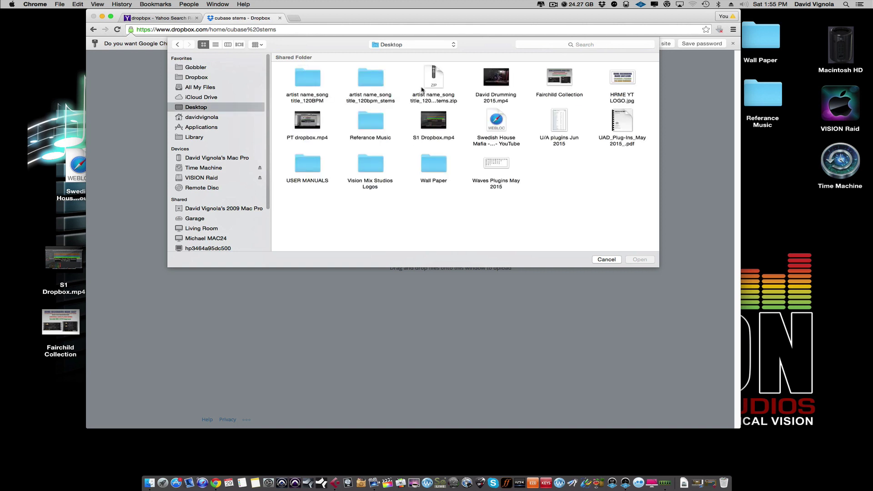
click(432, 77)
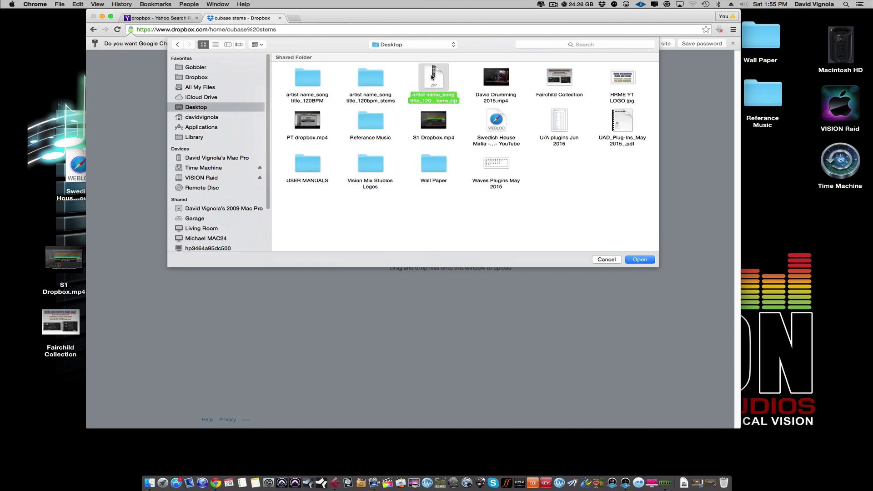
click(644, 263)
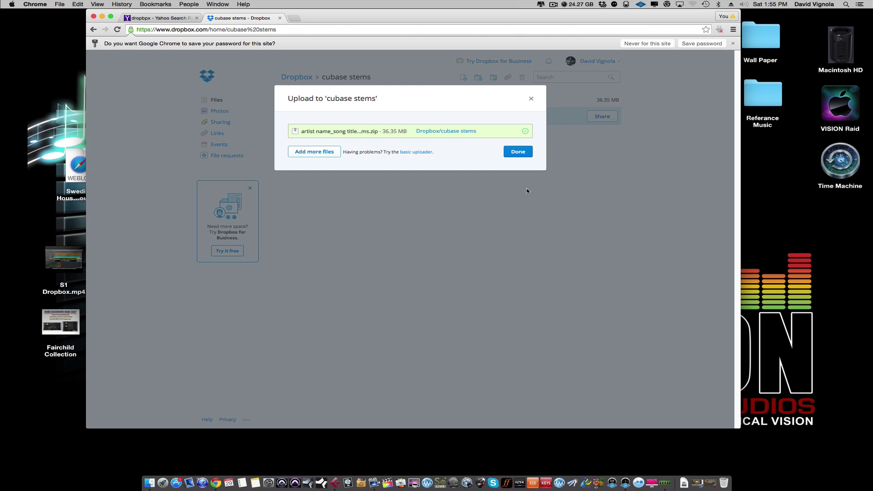
click(517, 151)
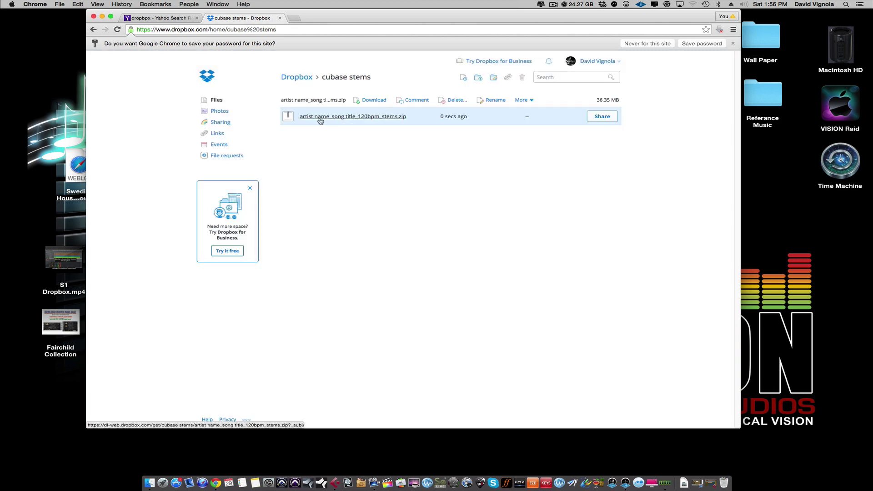
From the Dropbox home listing, create a shareable link for the cubase stems folder.
click(296, 79)
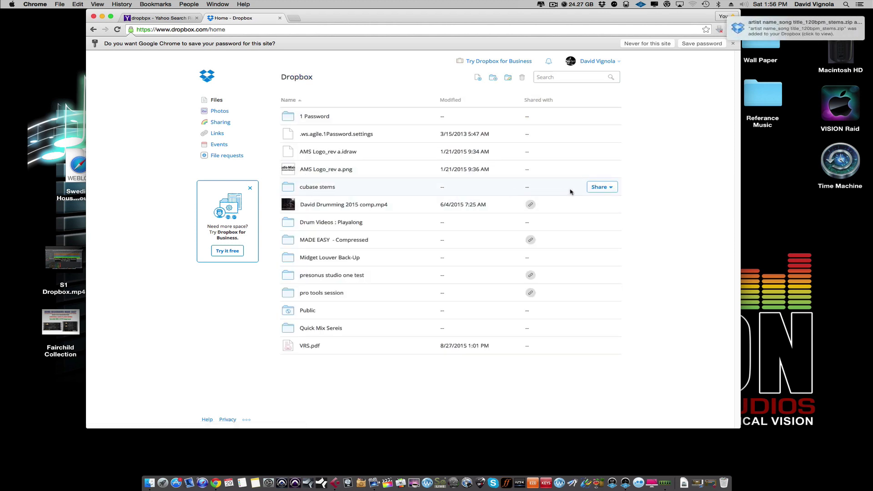
click(608, 188)
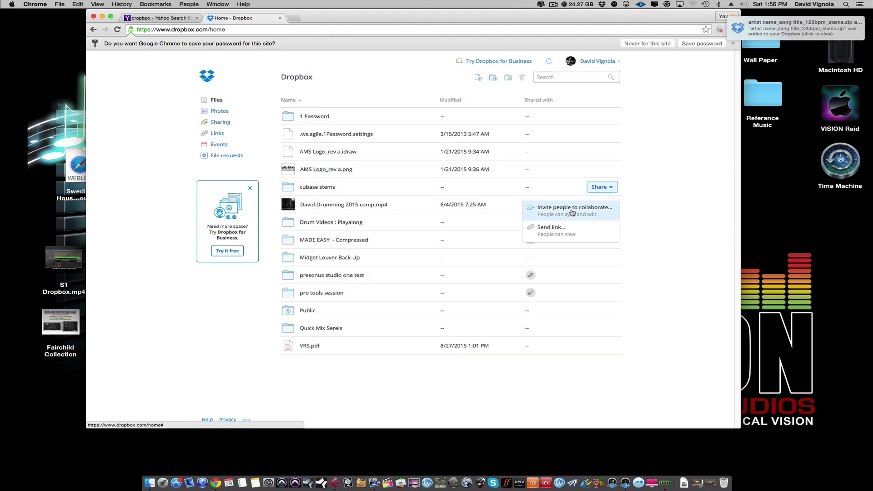
click(560, 227)
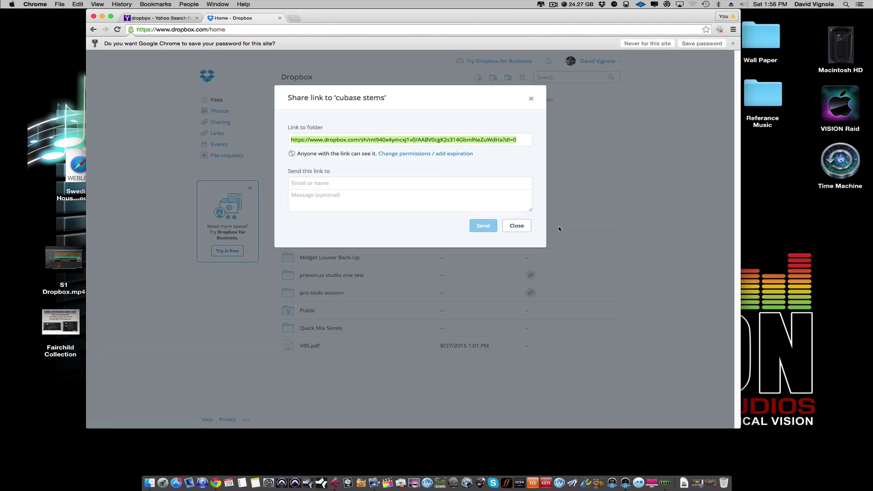
click(289, 183)
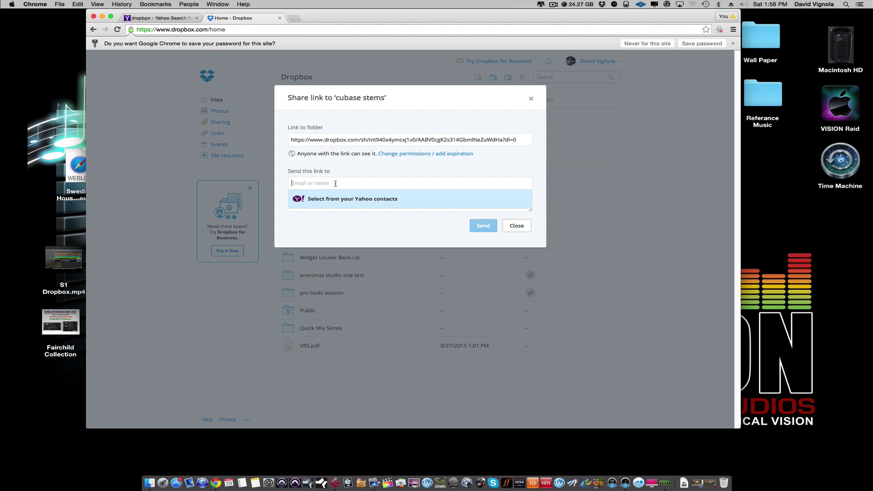
Close the share link dialog and quit Google Chrome.
click(320, 230)
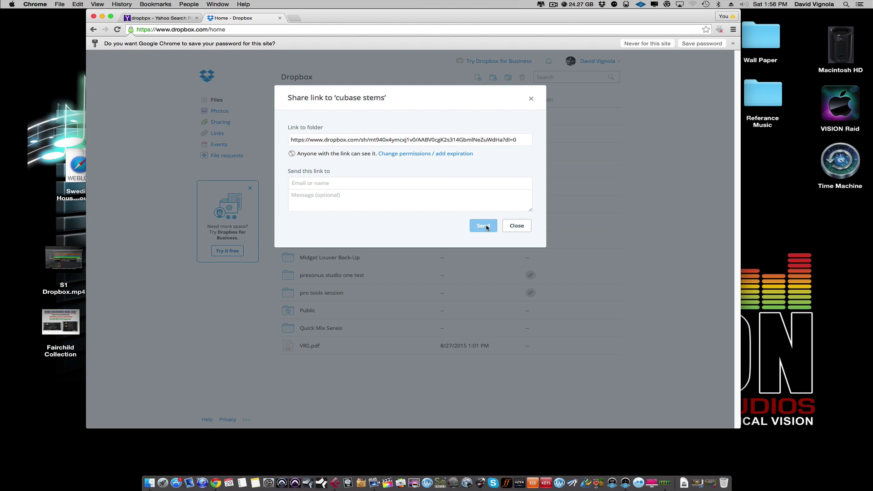
click(516, 227)
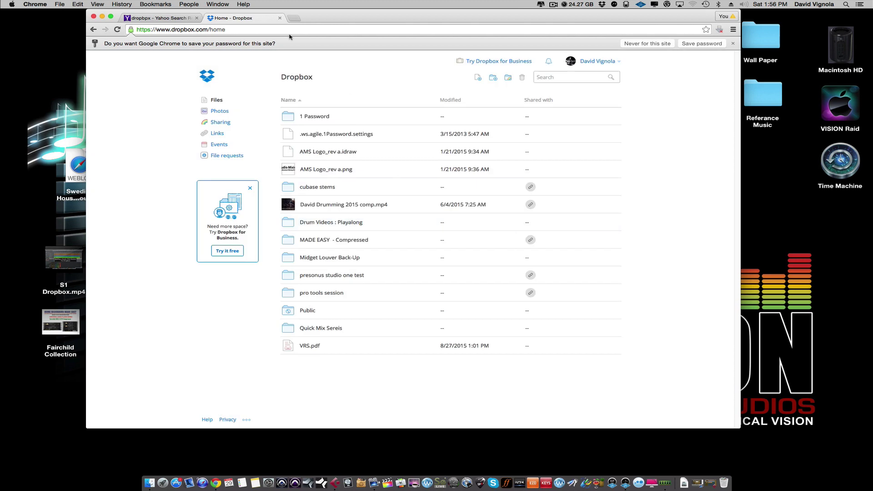
click(41, 4)
click(40, 122)
Restore the minimized artist name_song title_120bpm Cubase project window from the Dock.
drag(504, 319, 516, 307)
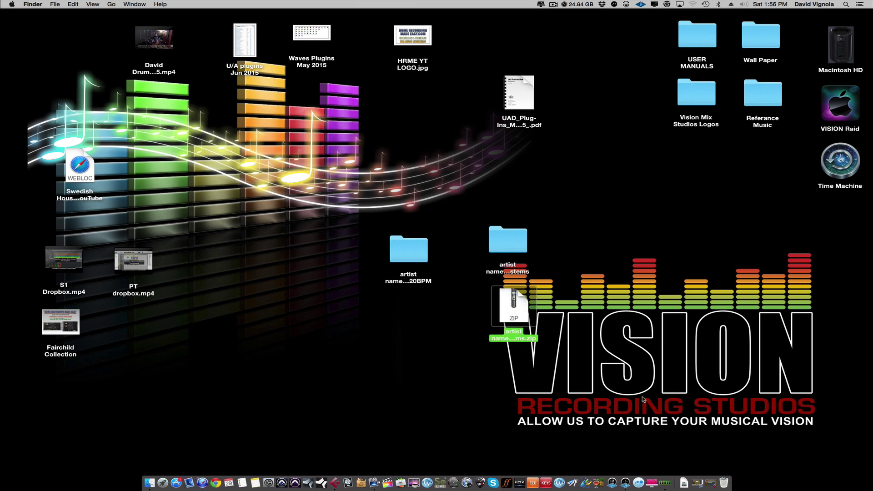
click(710, 483)
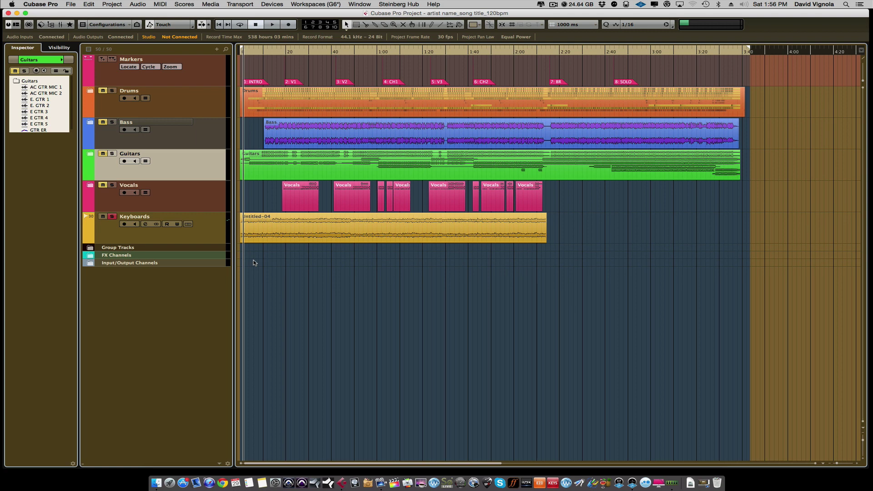
click(112, 4)
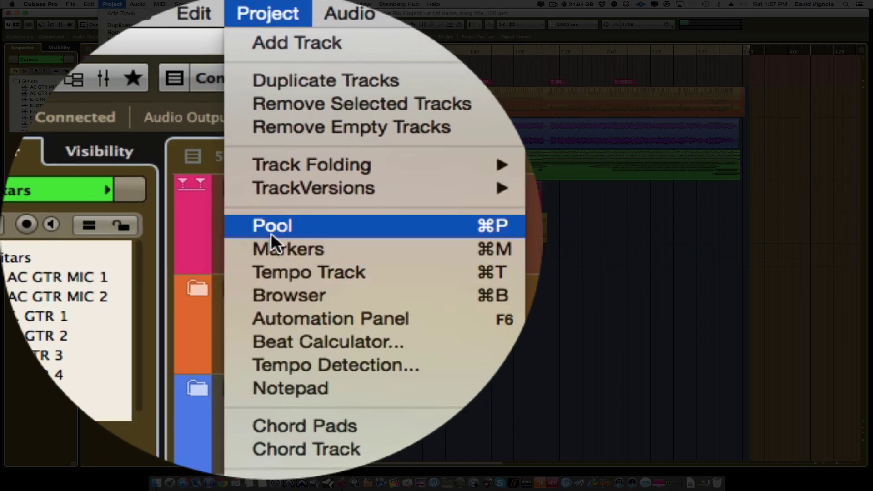
In the Pool, Remove Unused Media from the Audio folder and send them to Trash.
click(270, 231)
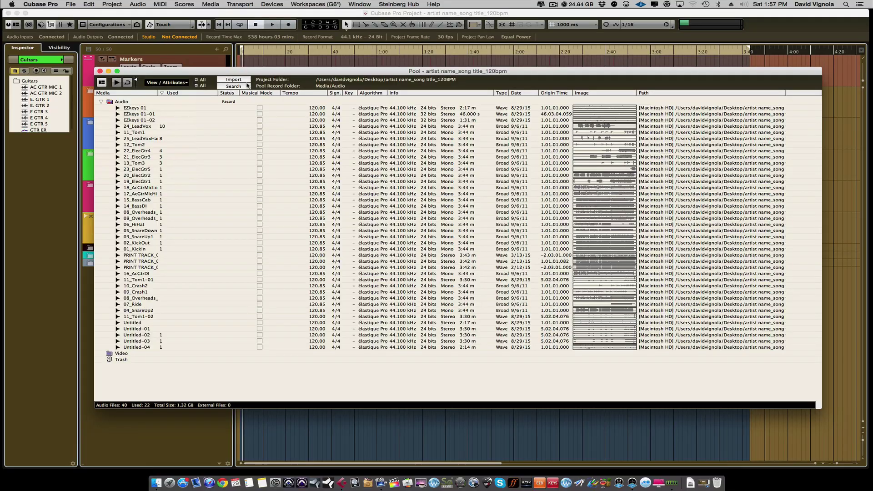
drag(250, 71, 248, 53)
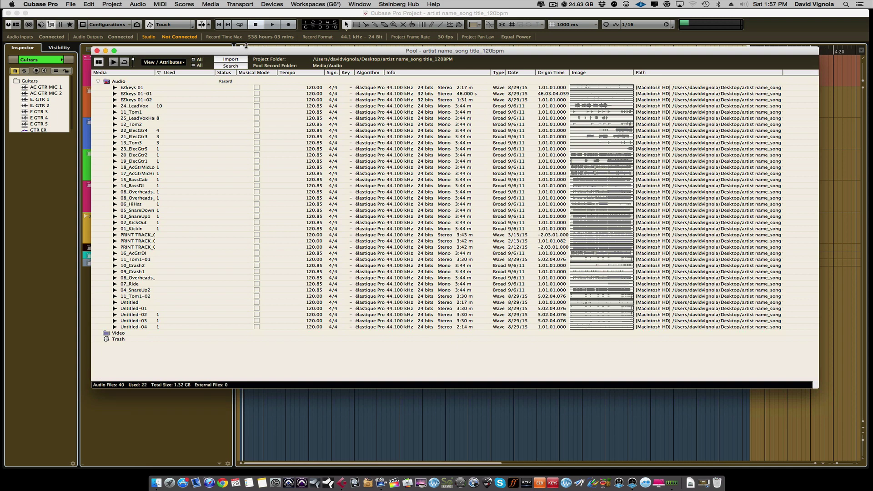
click(119, 81)
right_click(119, 82)
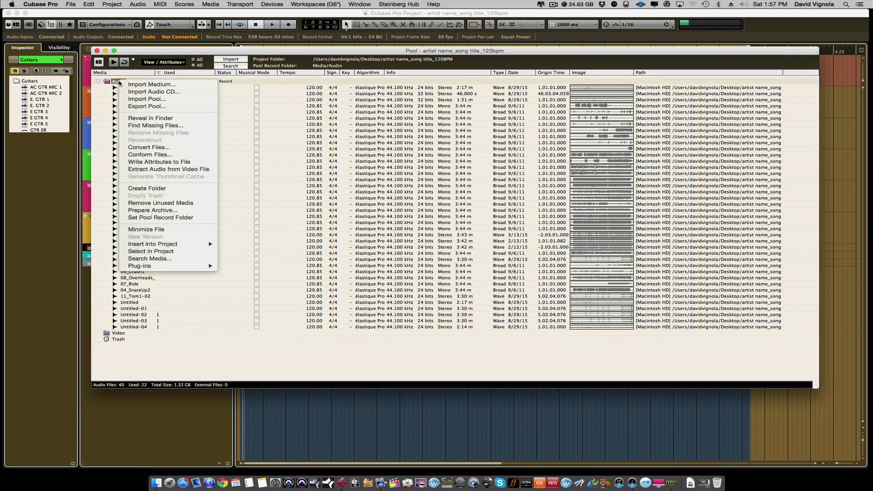
click(98, 81)
click(98, 81)
click(98, 81)
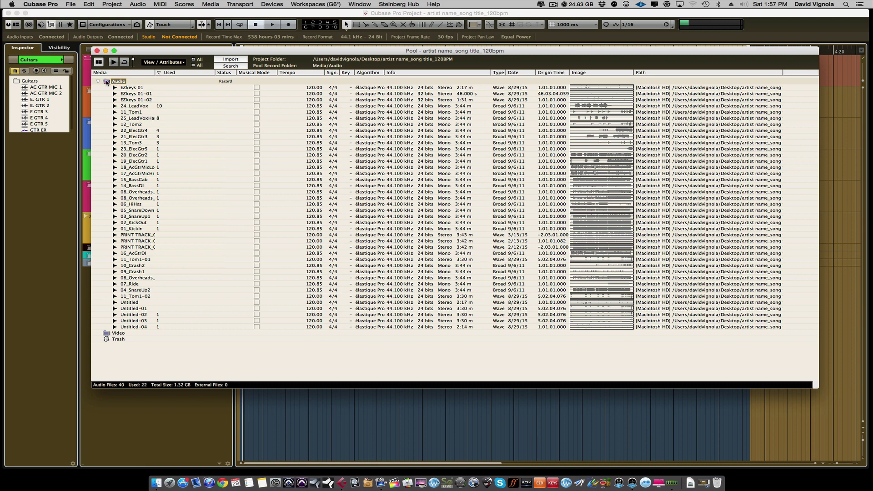
right_click(113, 83)
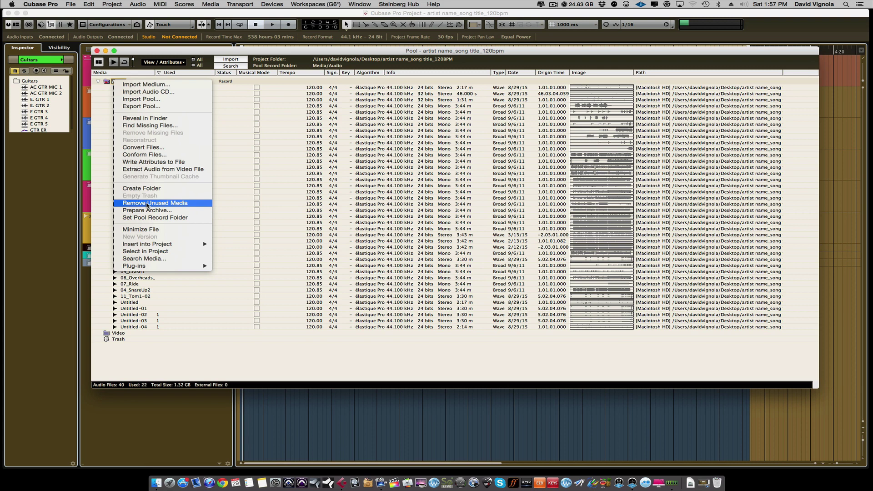
click(147, 203)
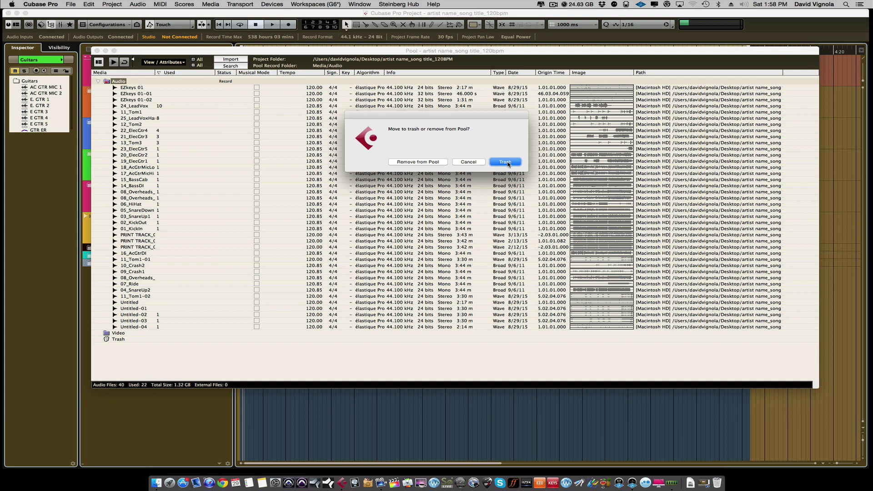
click(506, 162)
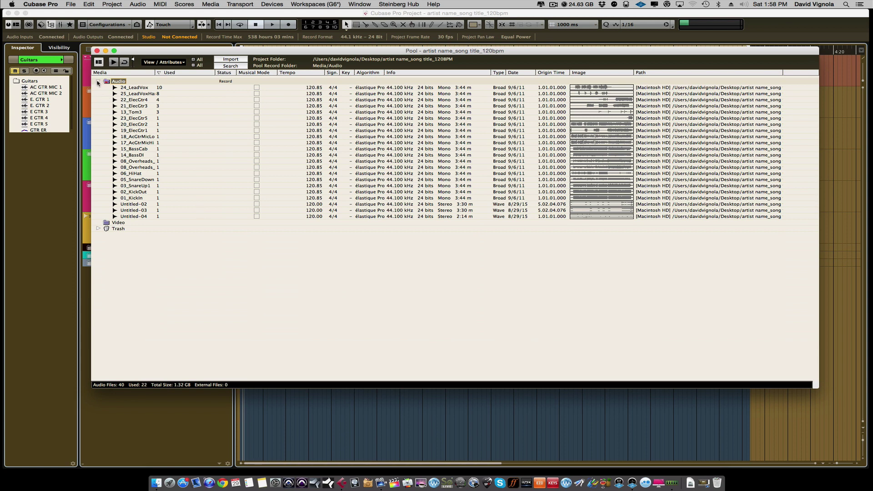
Close the Pool, save the cleaned-up project, and close it.
click(98, 82)
click(97, 50)
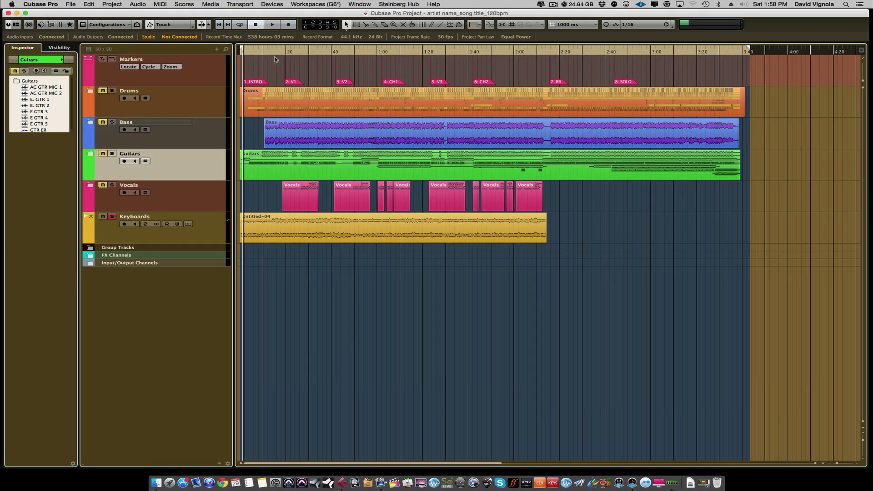
click(71, 5)
click(71, 55)
click(71, 4)
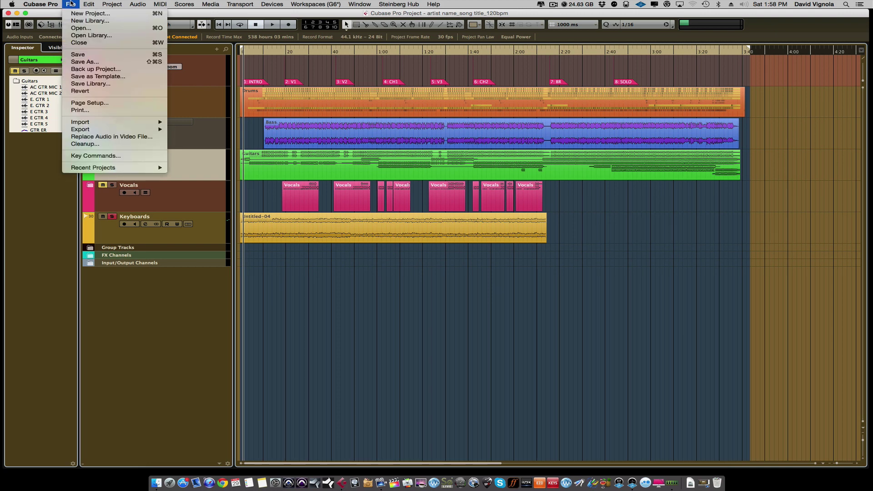
click(71, 43)
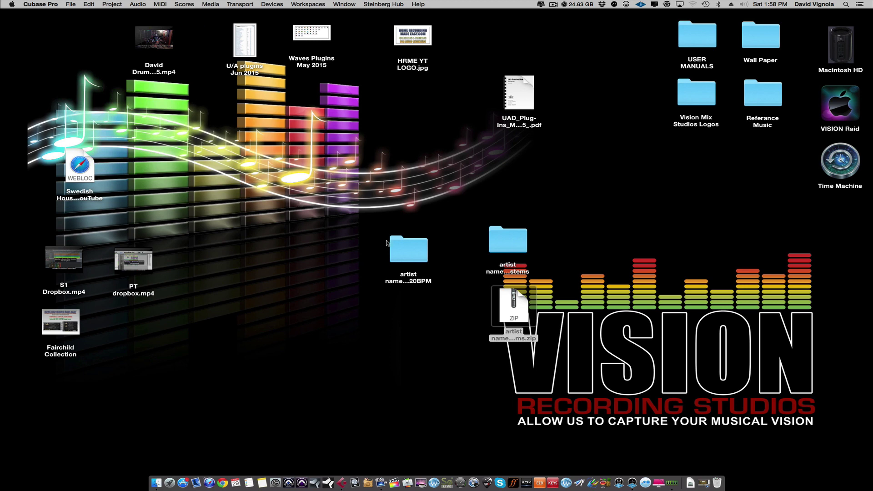
Open the 120BPM project folder and check its Audio subfolder contents in icon view, then close it.
drag(400, 254, 391, 237)
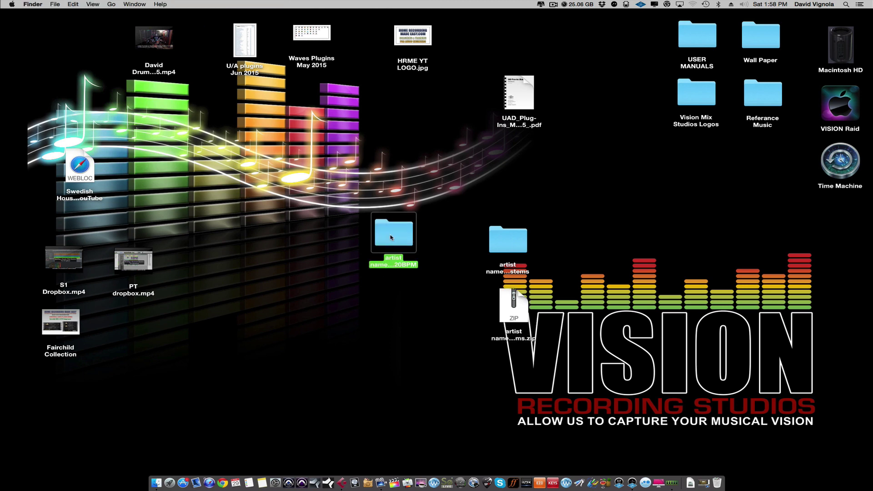
double_click(391, 237)
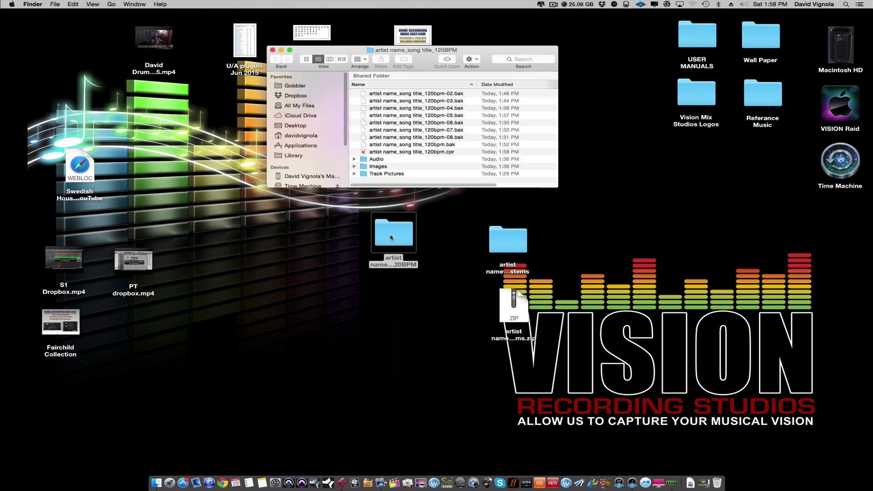
click(306, 59)
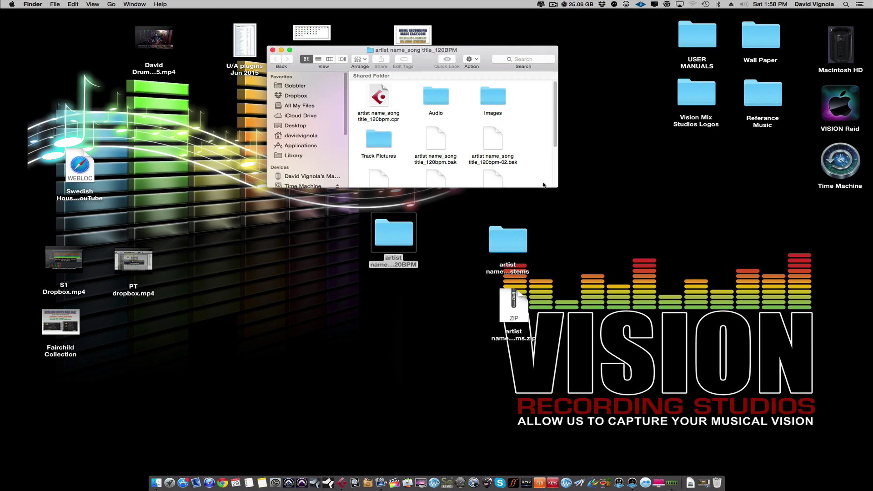
drag(555, 185, 625, 218)
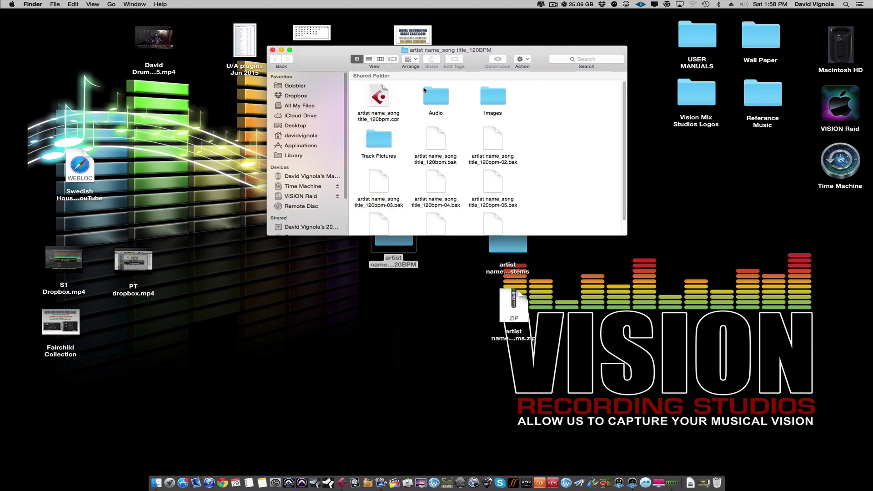
double_click(436, 96)
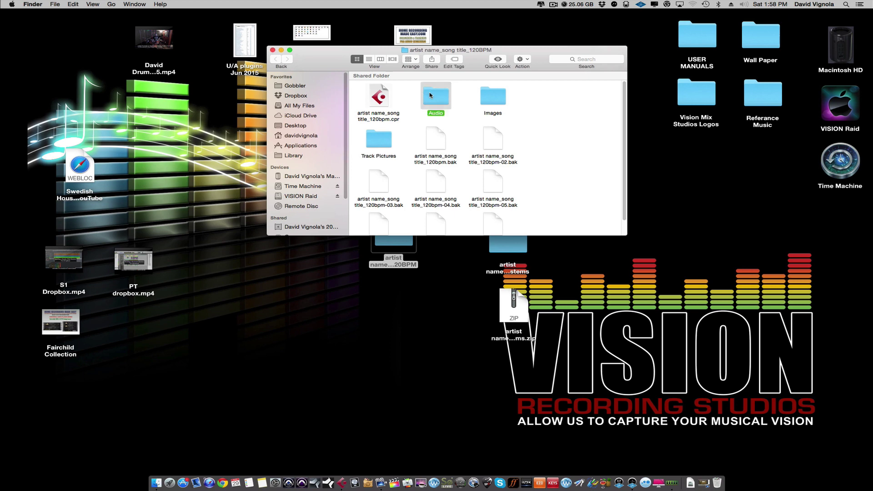
click(276, 60)
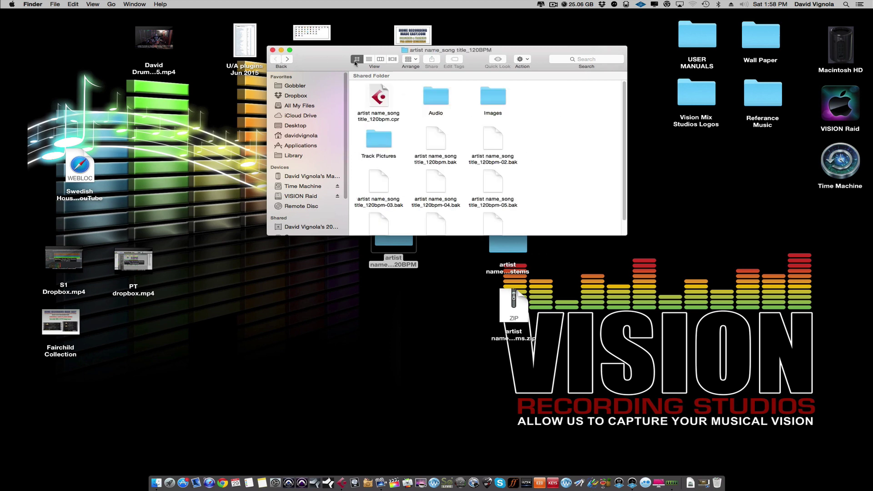
click(273, 50)
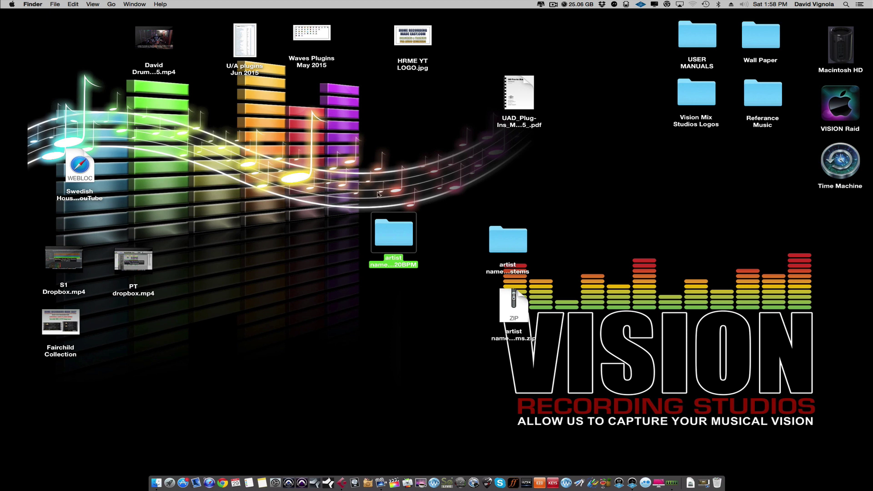
Compress the project folder to artist name_song title_120BPM.zip and place it below the folder.
right_click(392, 228)
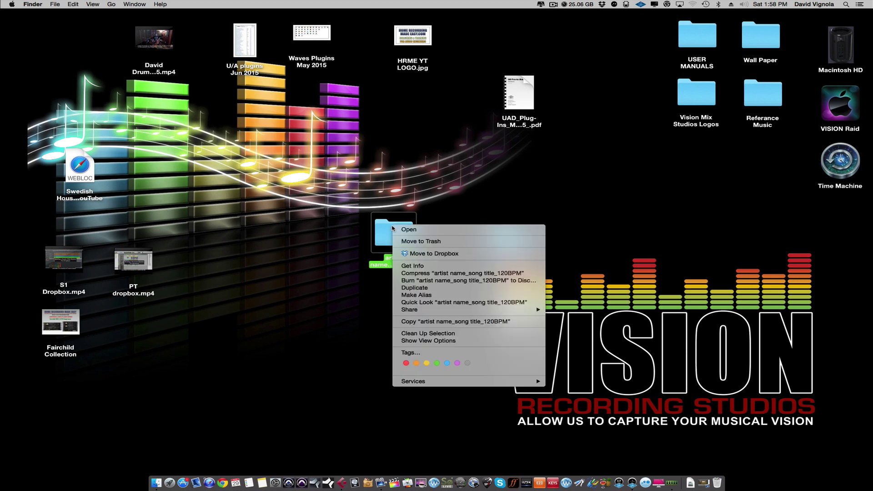
click(406, 273)
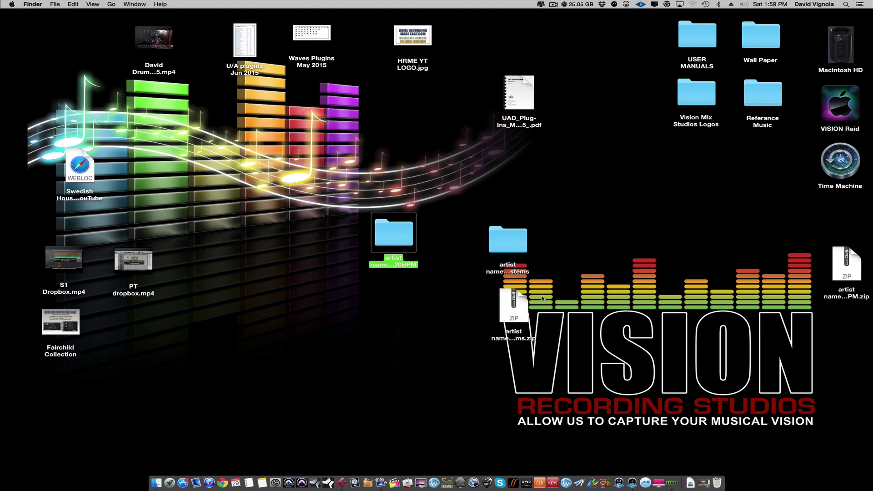
click(848, 266)
drag(750, 275, 385, 302)
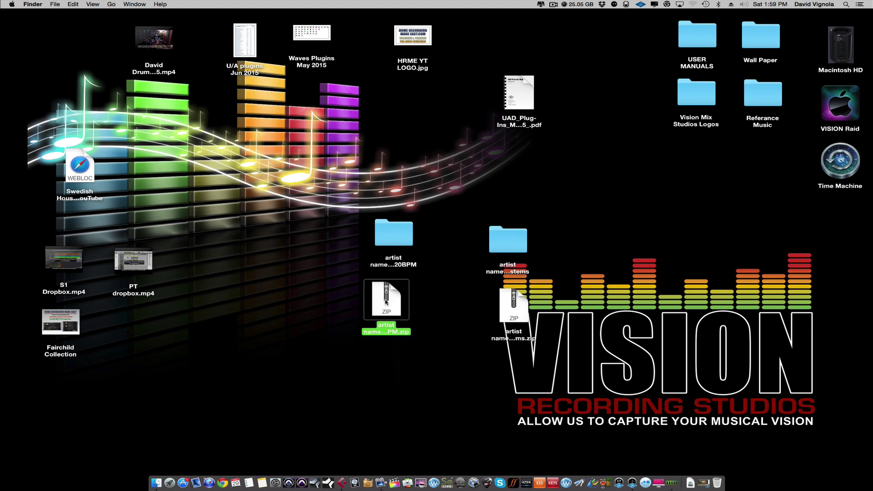